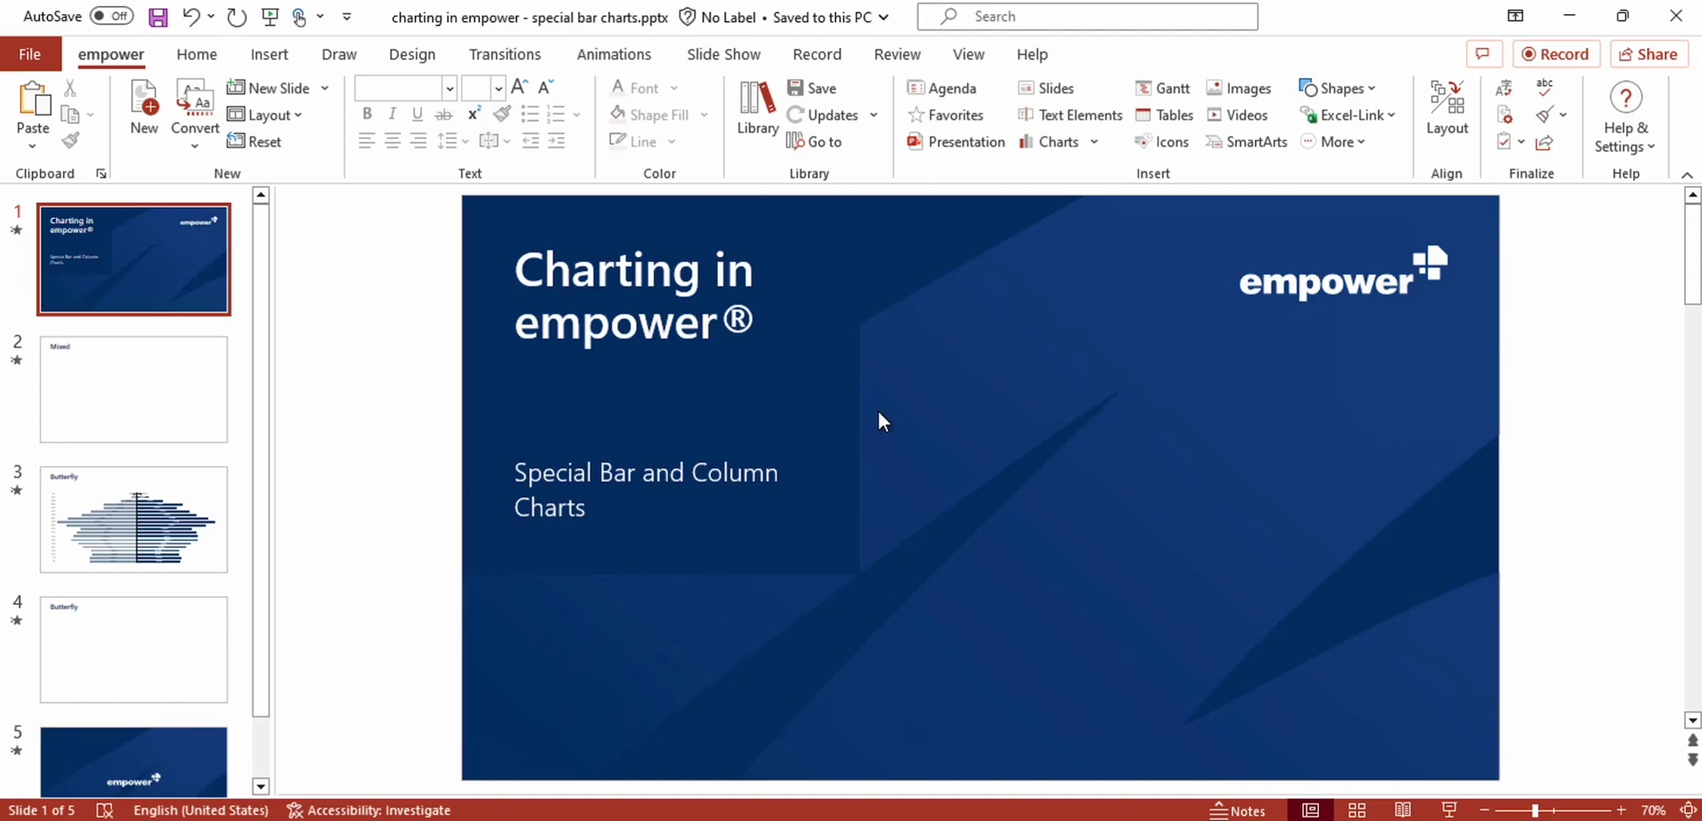
Insert an empower stacked column chart on slide 2, then select the Excel range C4:H9.
left_click(165, 367)
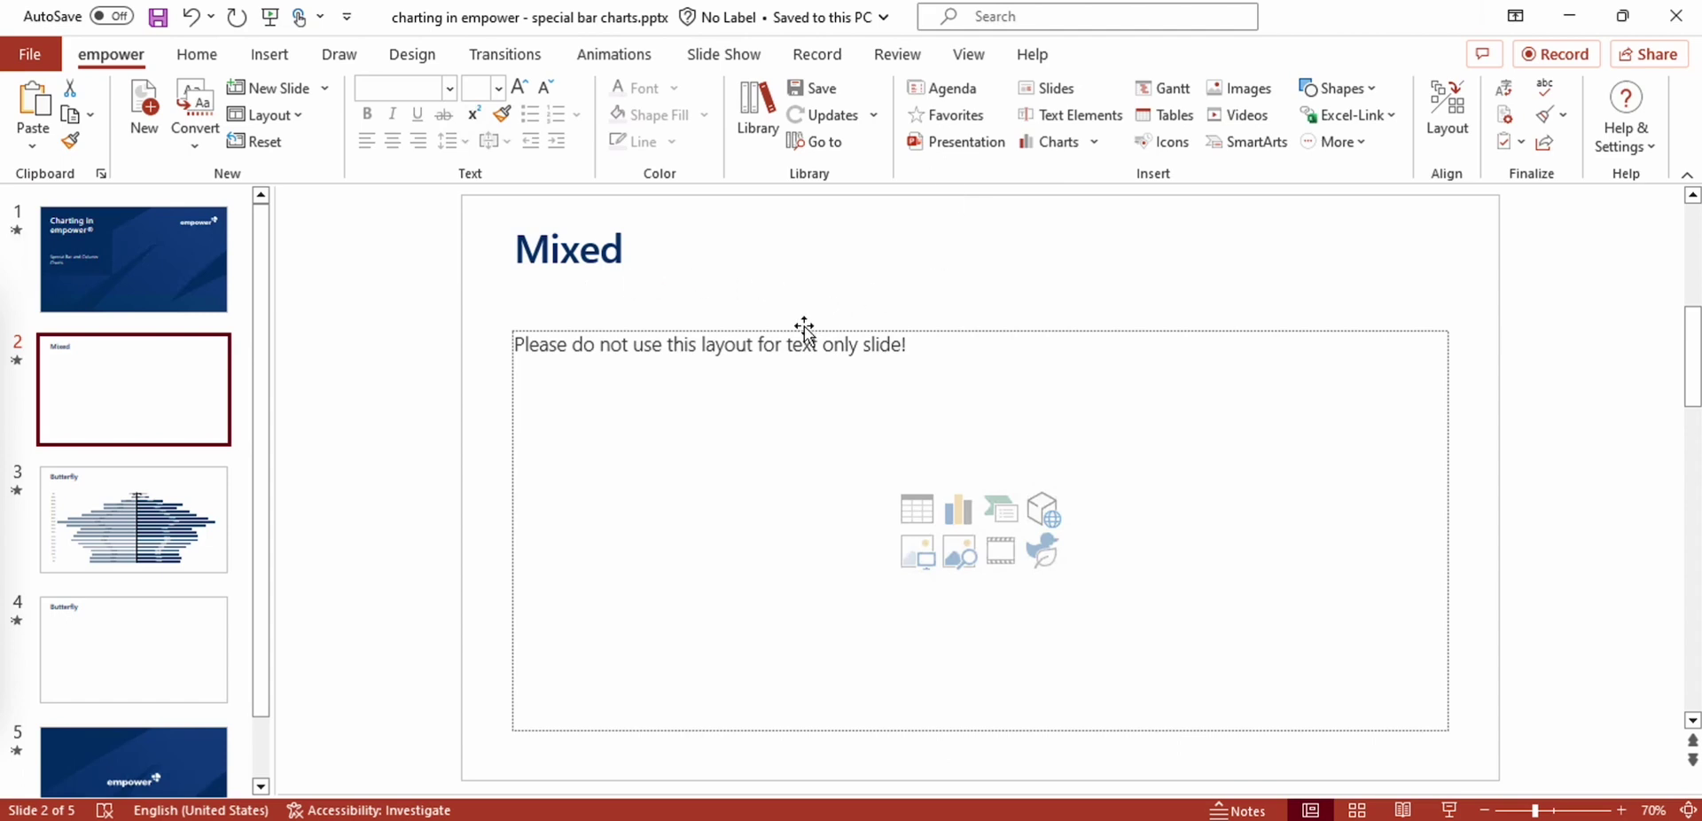
left_click(1095, 142)
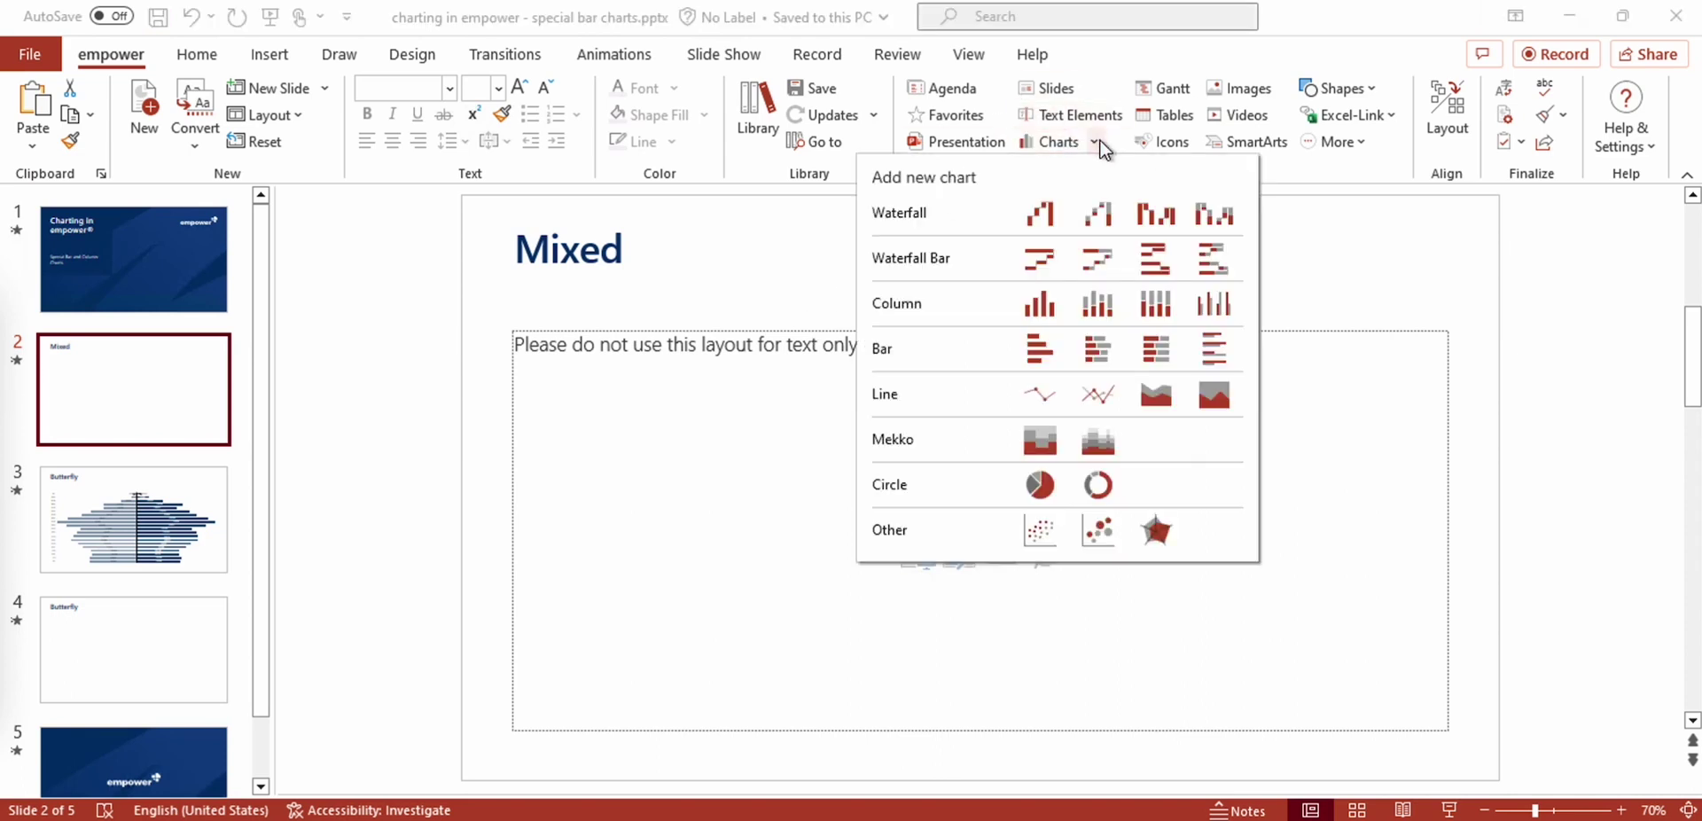
left_click(1096, 304)
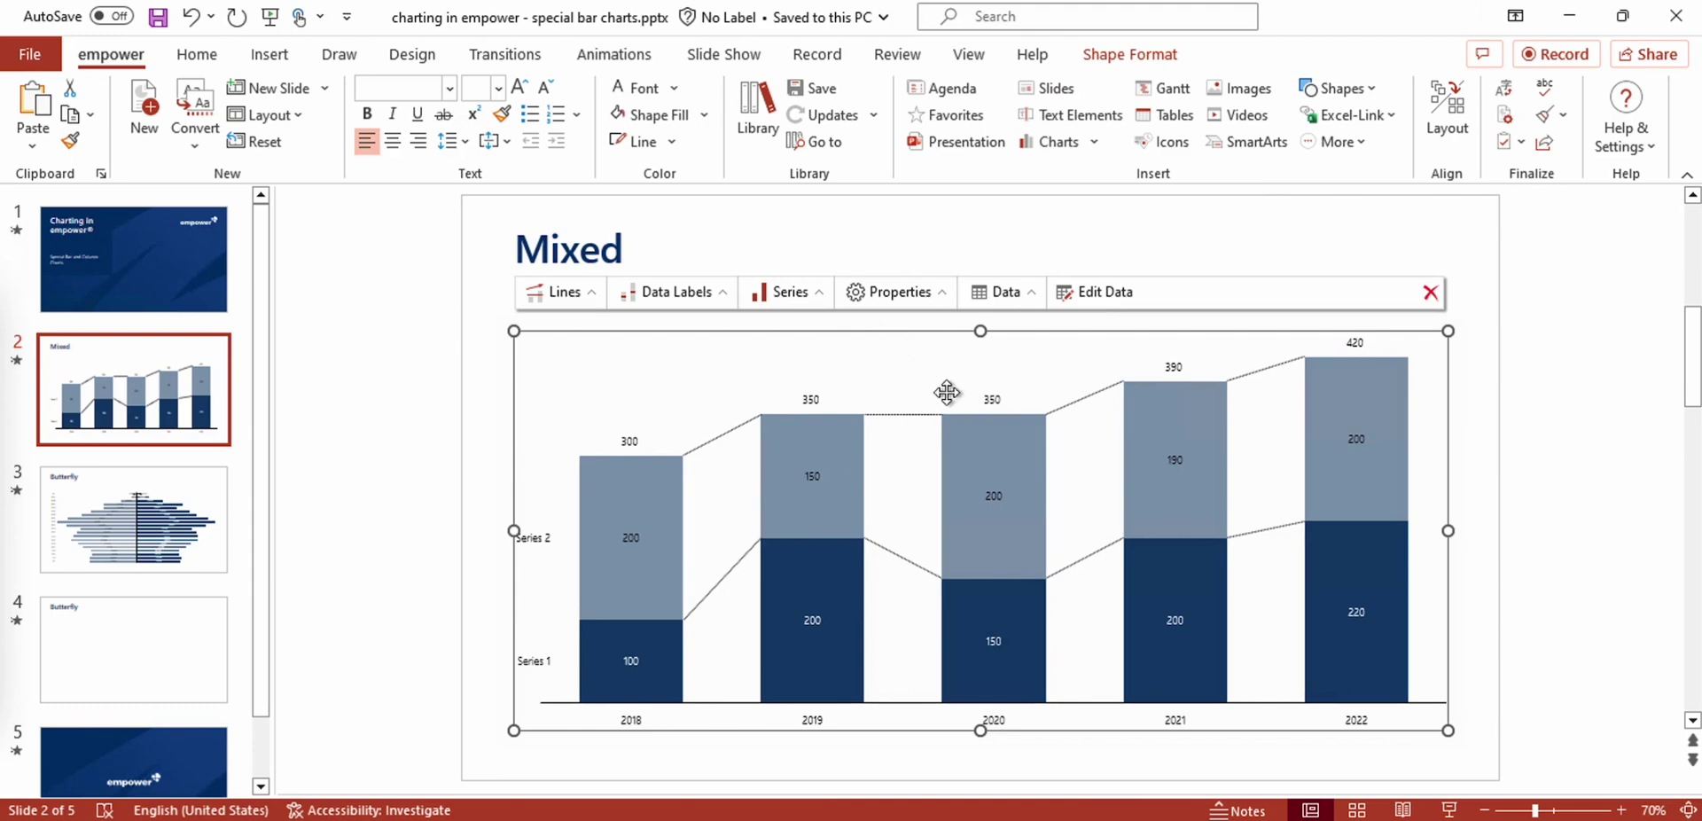
left_click(681, 816)
left_click_drag(629, 458, 211, 350)
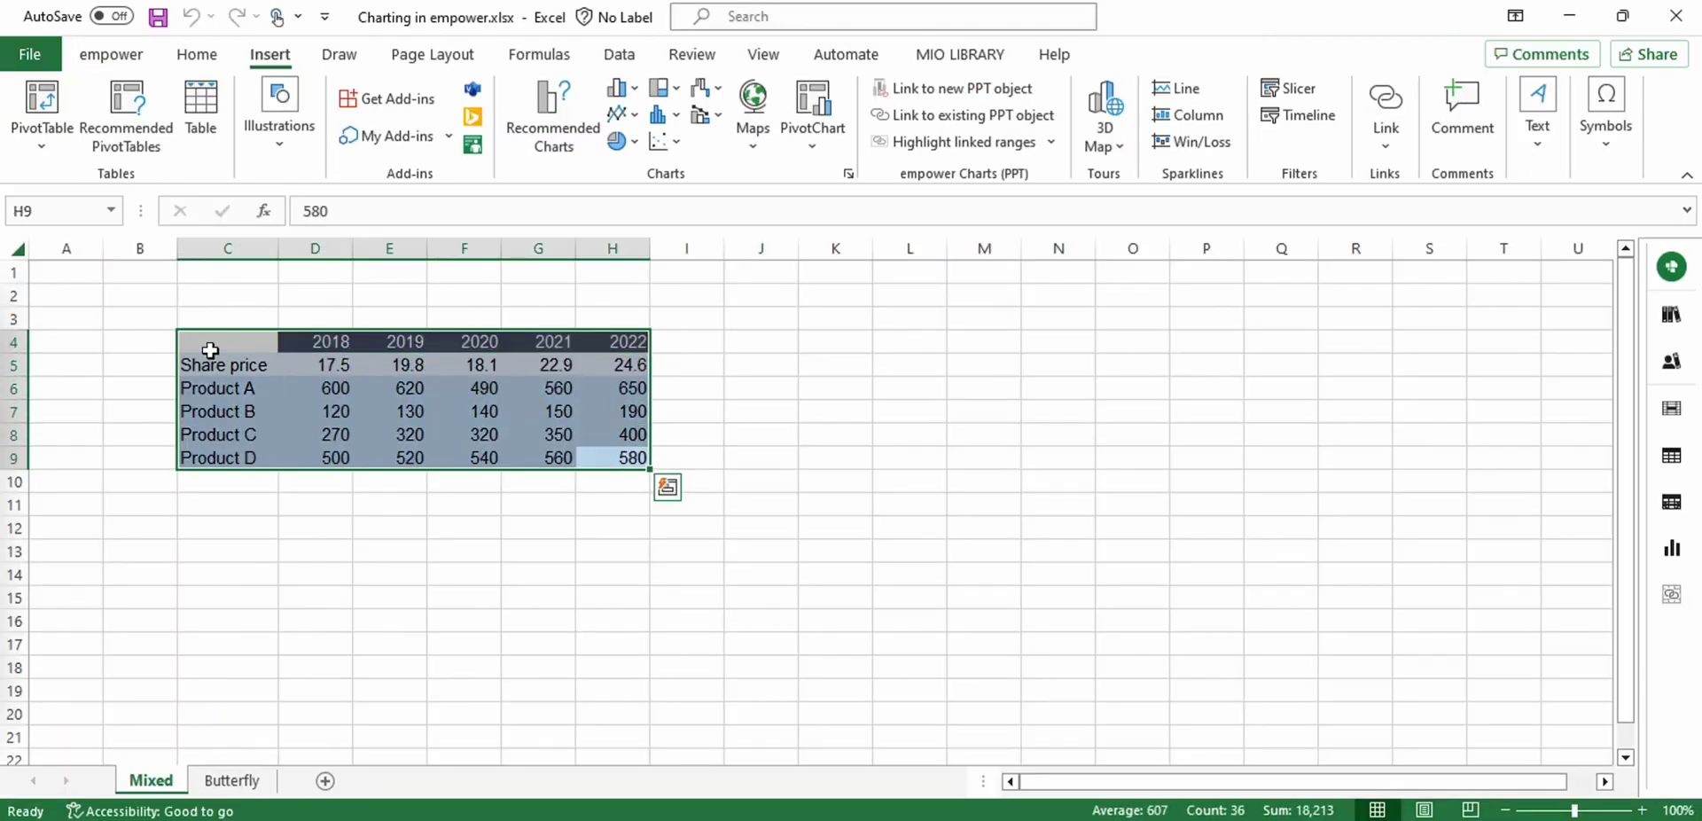
Link the selected Excel range C4:H9 to the existing Mixed slide chart.
left_click(935, 121)
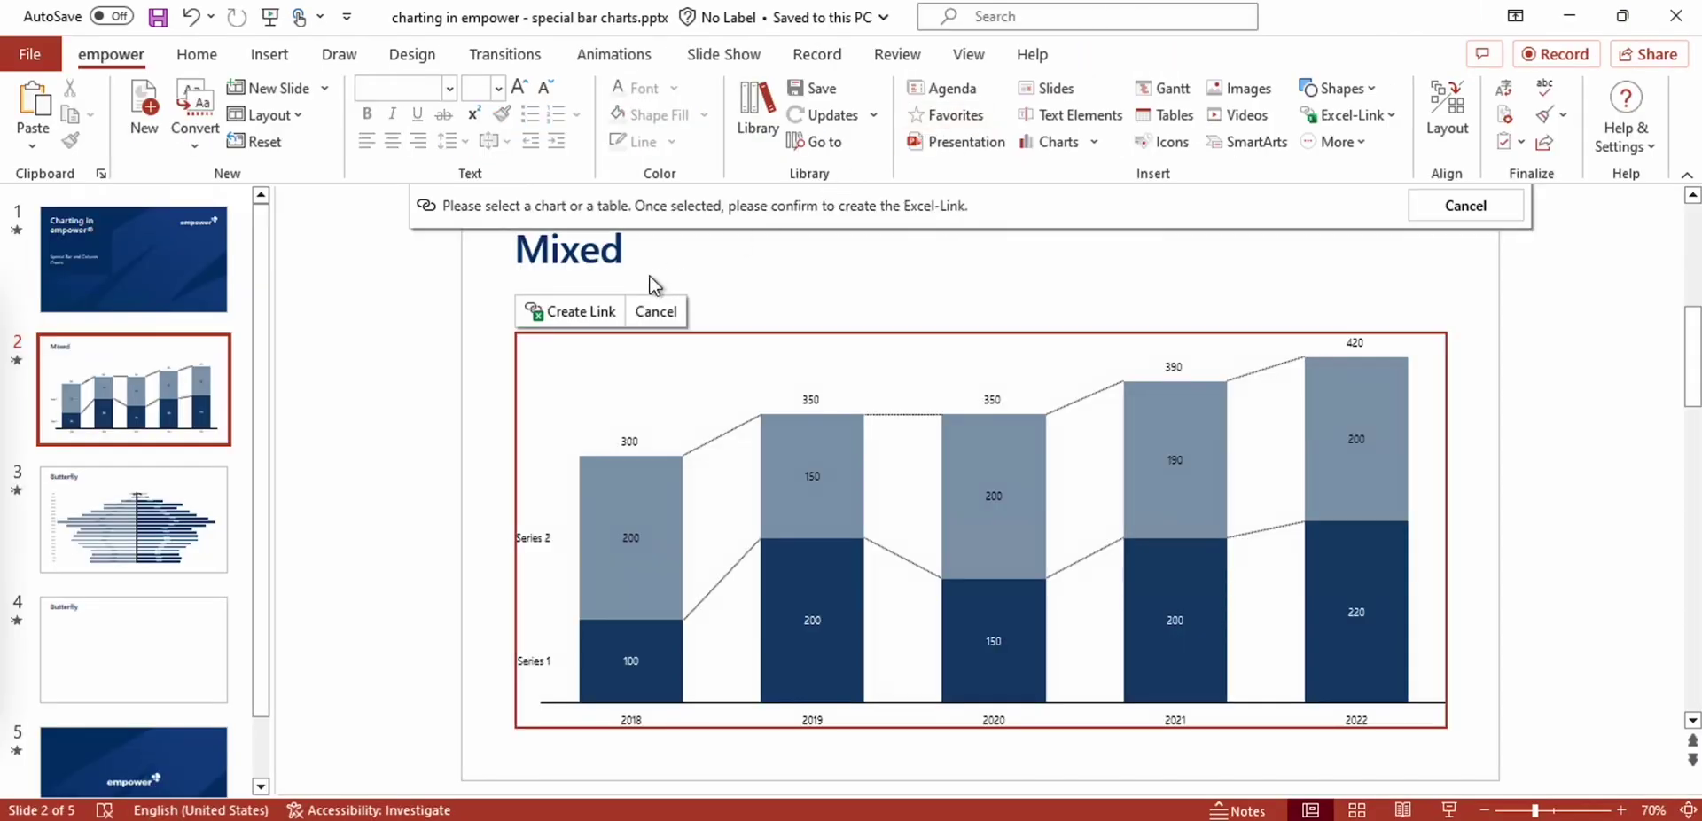
left_click(568, 312)
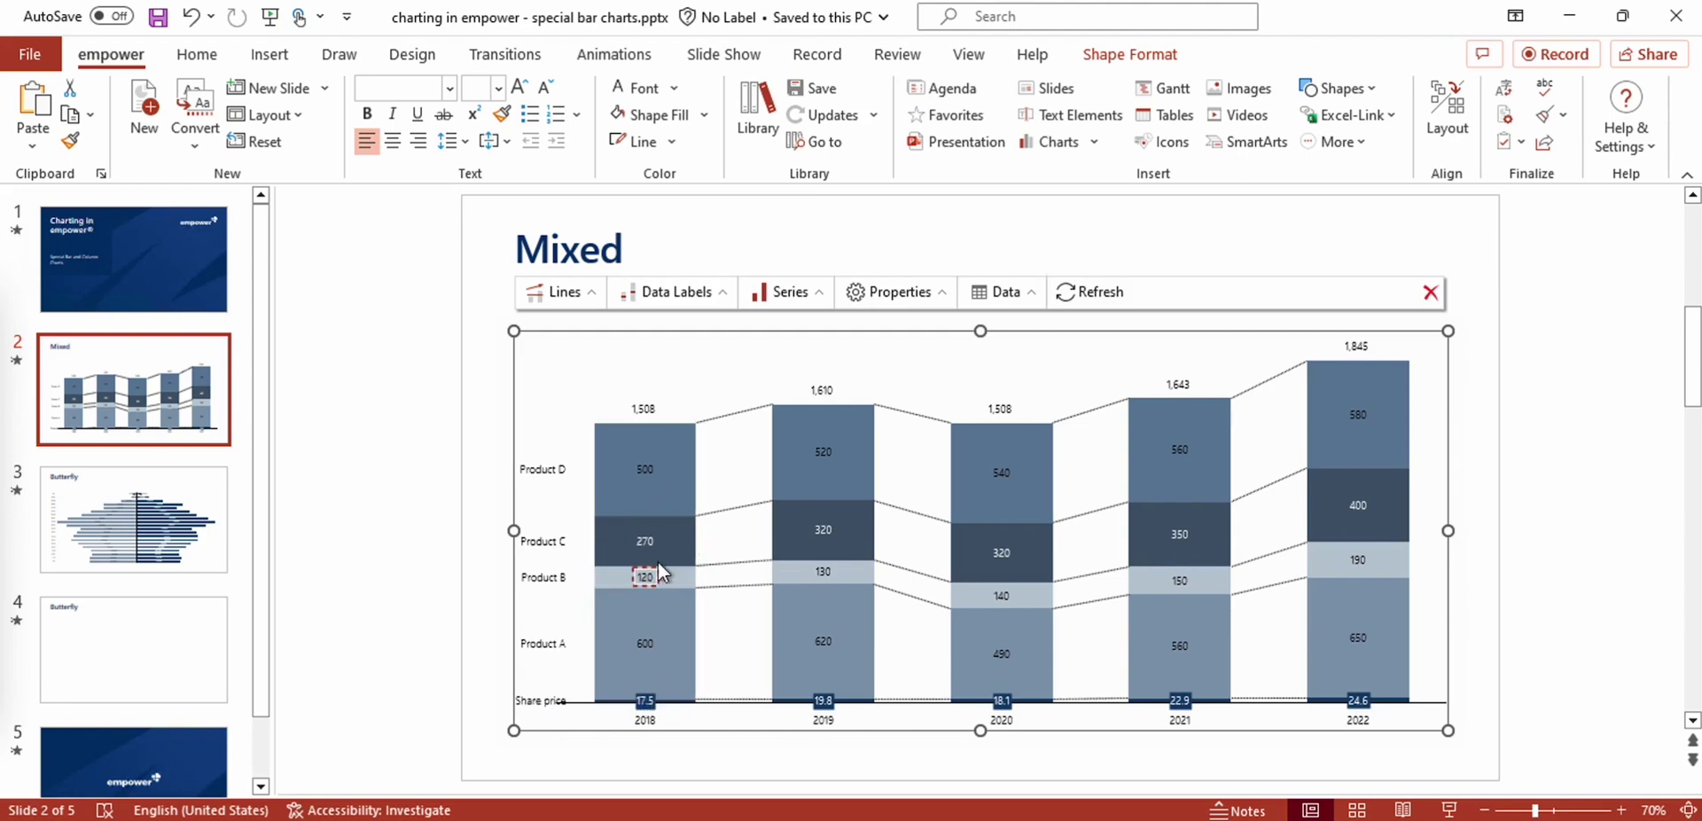
Set the Share price series type to Line and its axis to Secondary Value Axis.
left_click(815, 297)
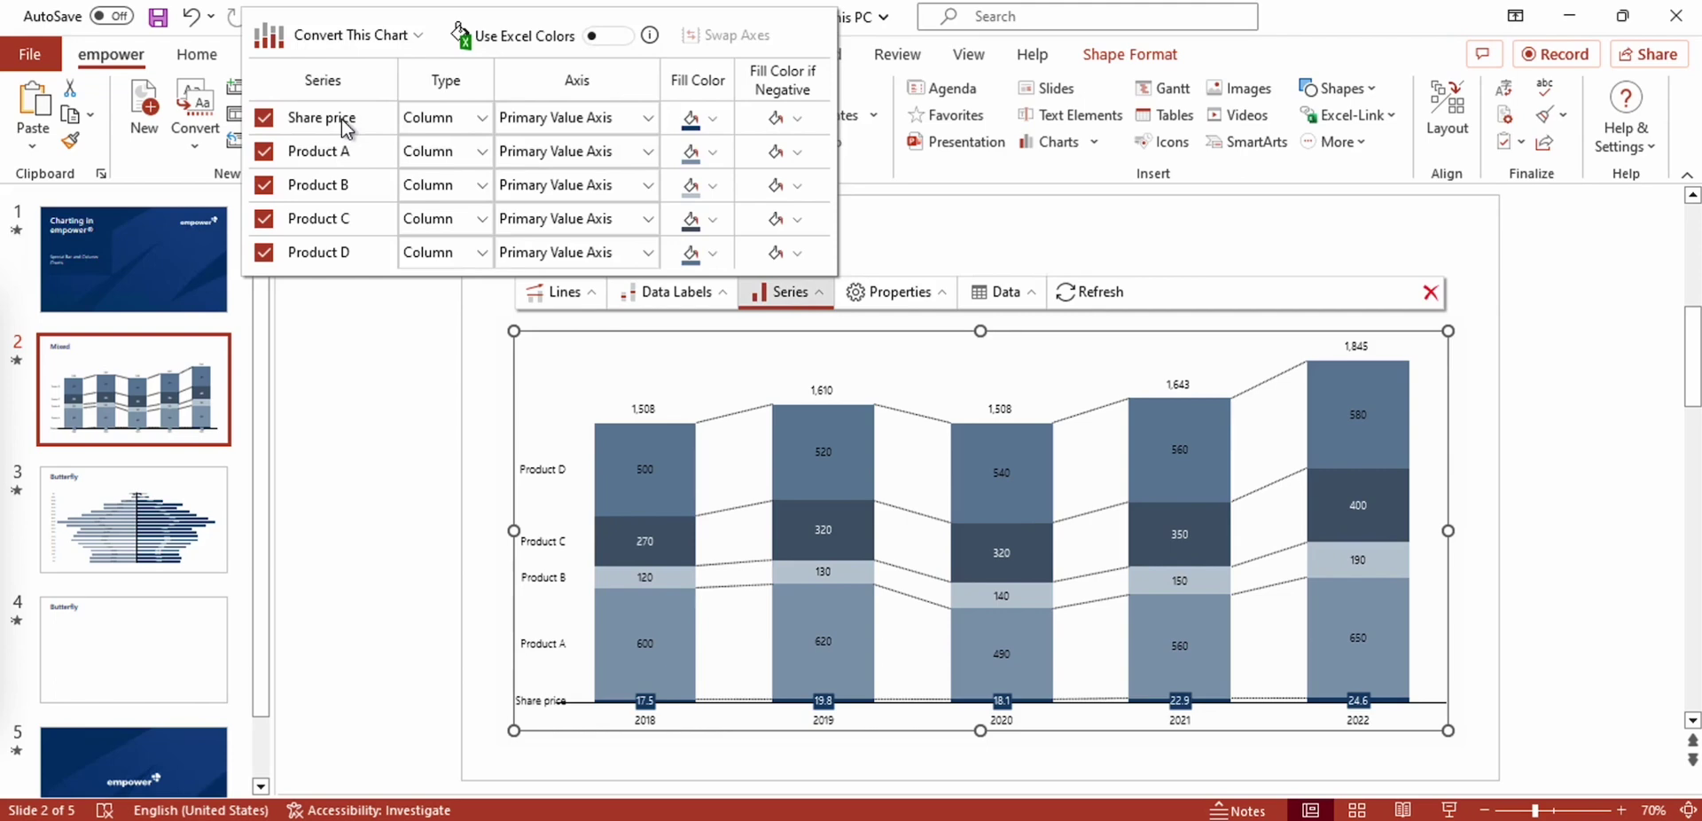
left_click(481, 121)
left_click(432, 186)
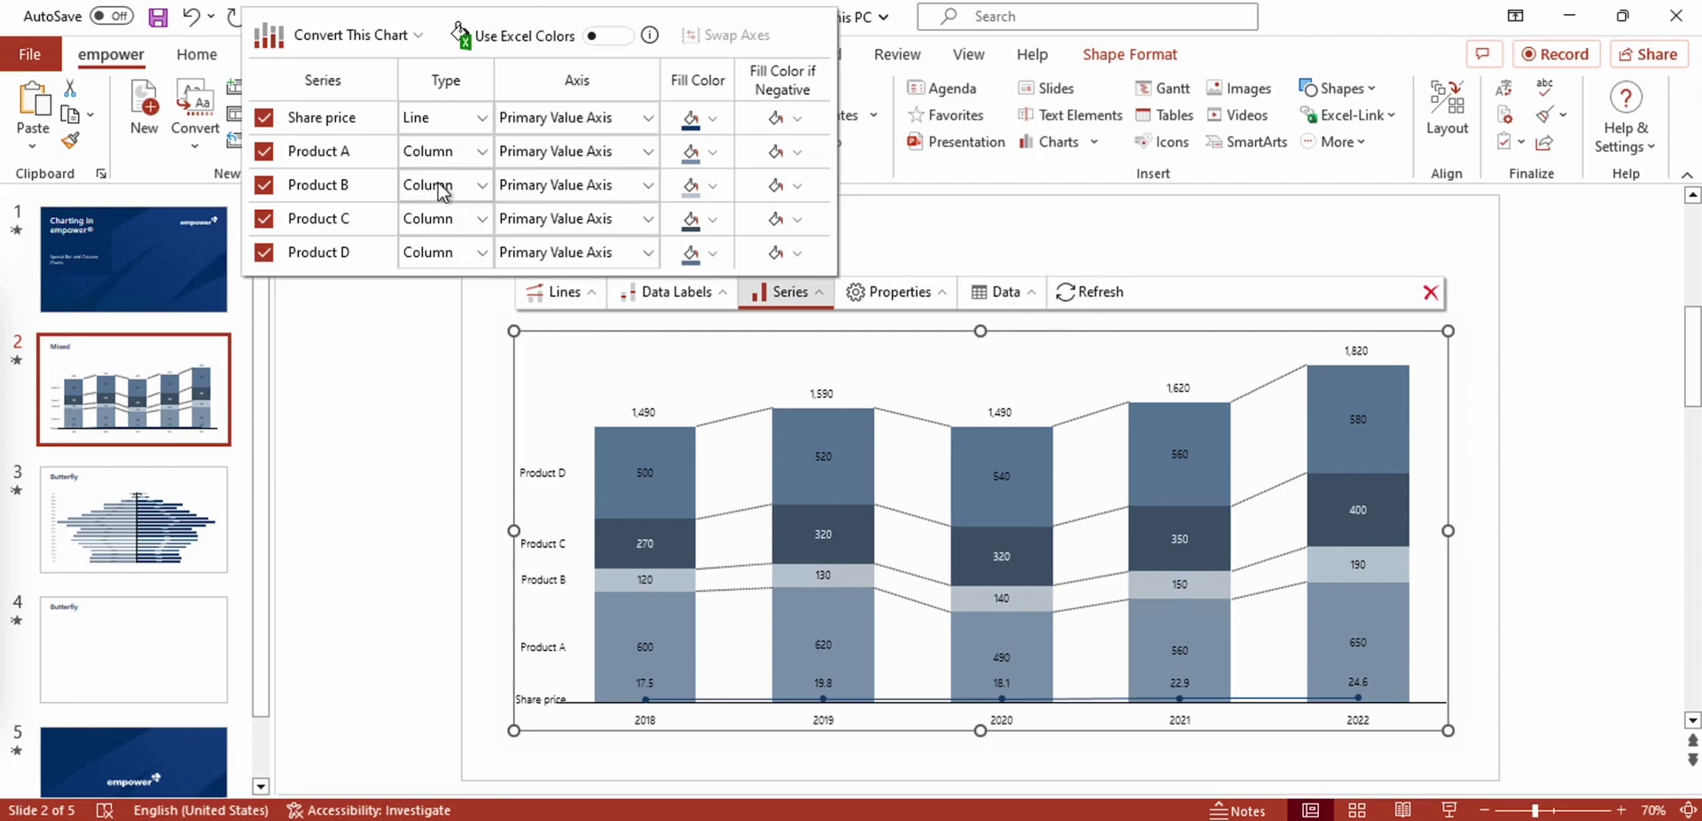
left_click(623, 115)
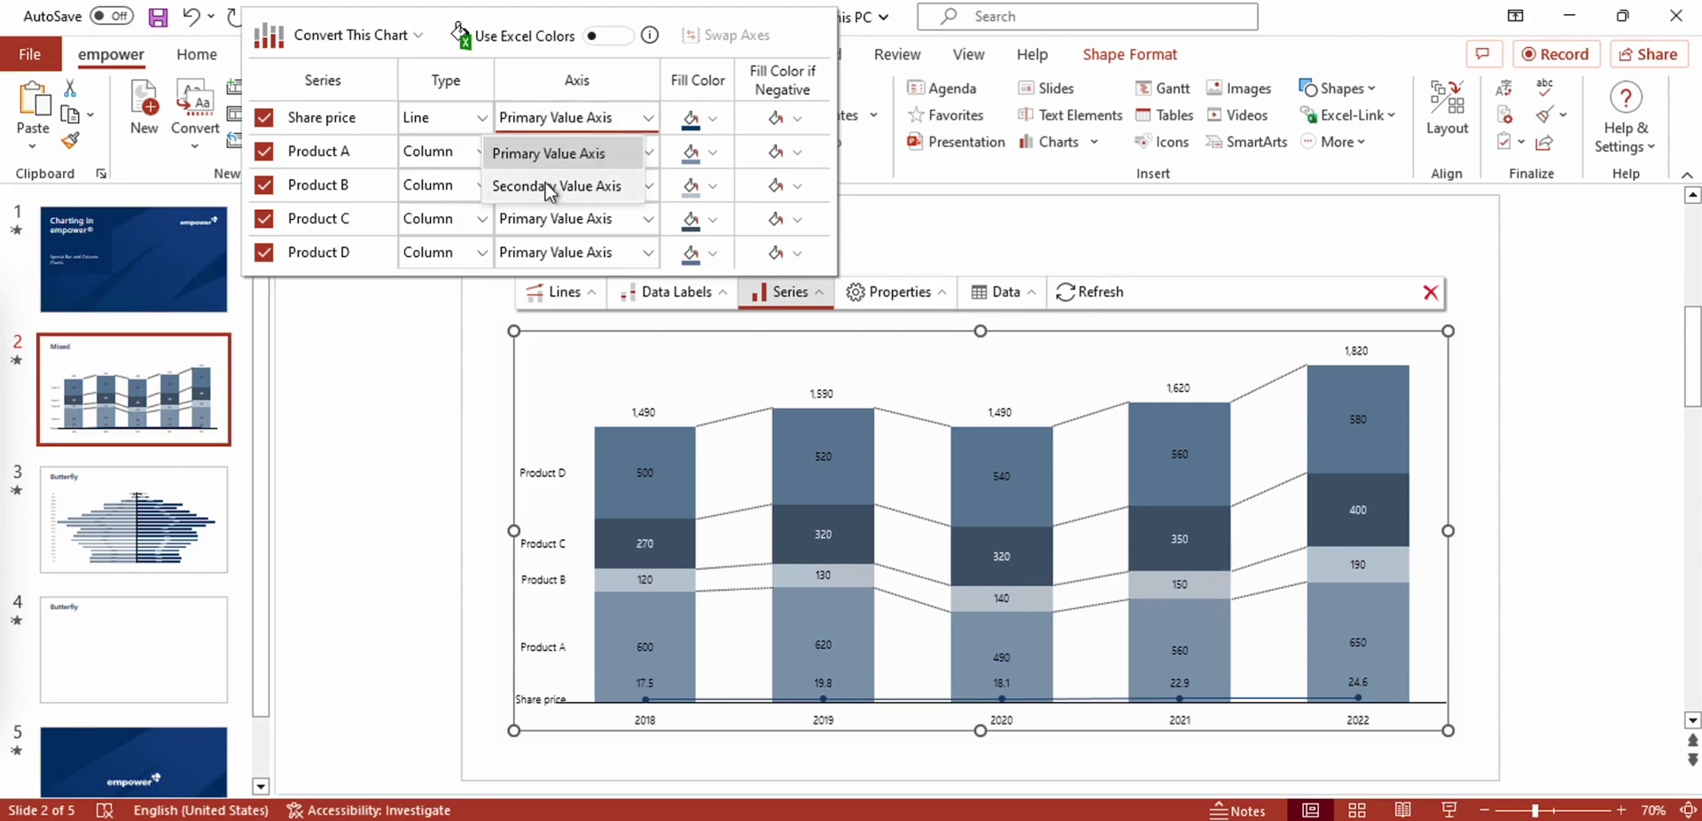
left_click(544, 184)
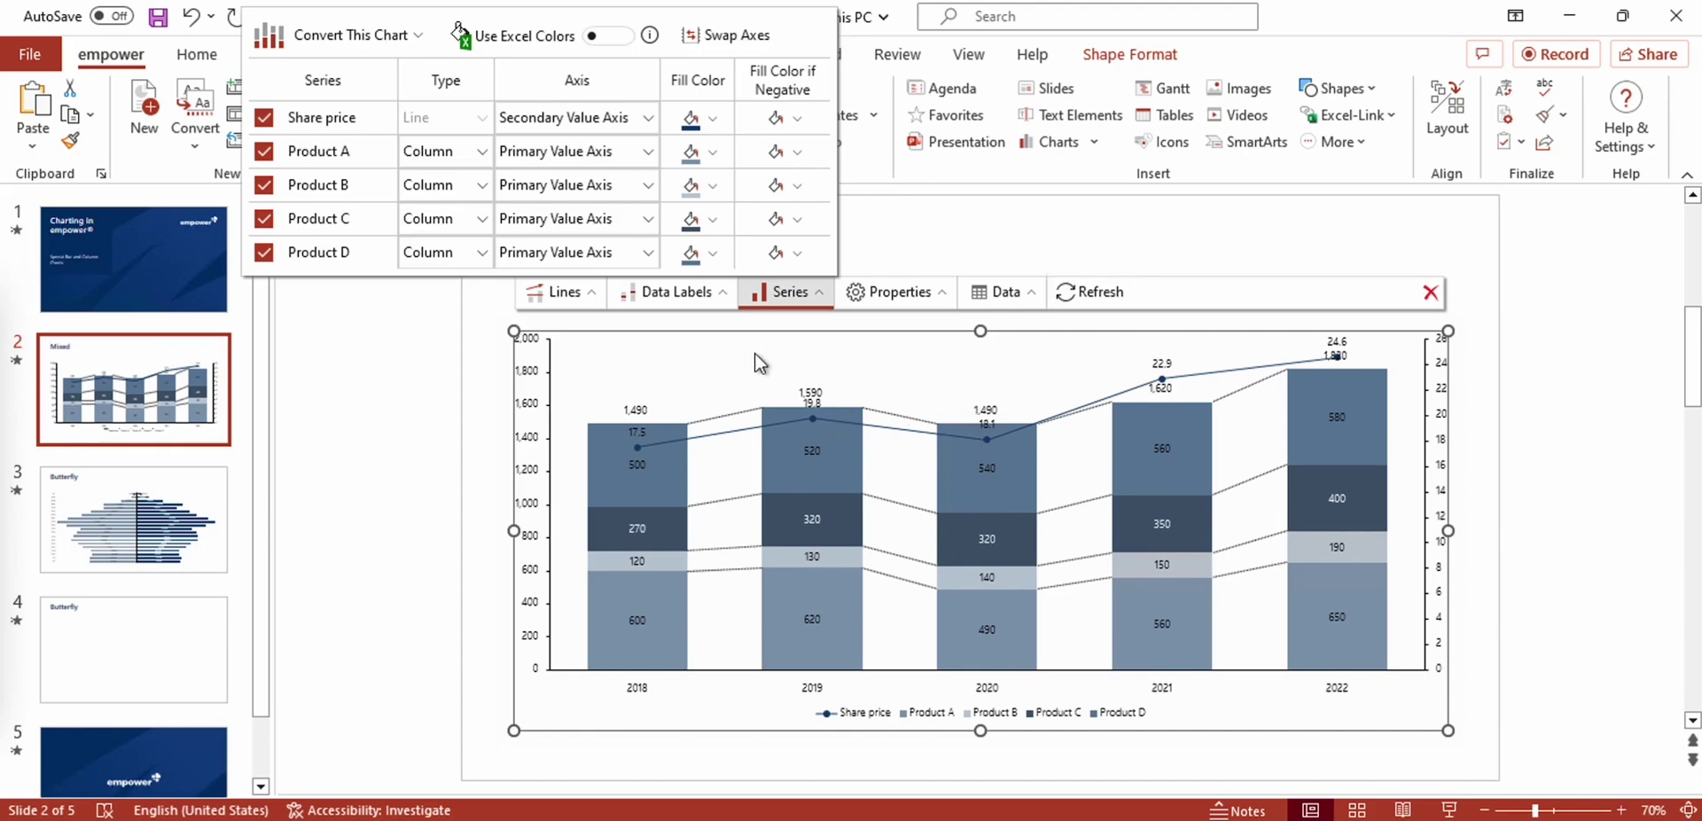
Change the left value axis Maximum to 2,400 in the axis scale settings.
left_click(705, 369)
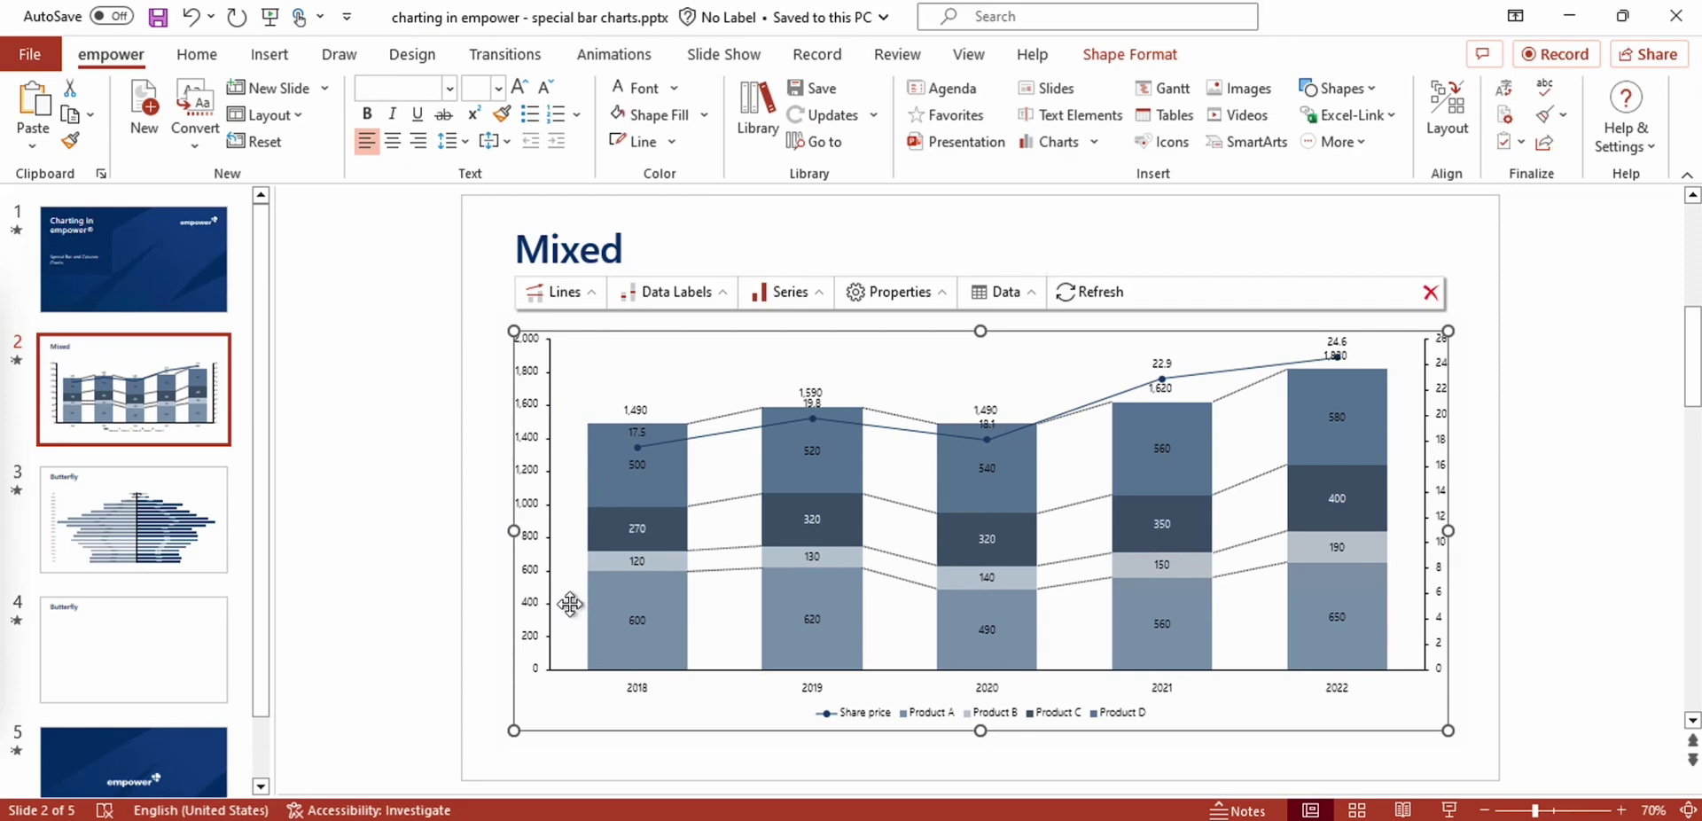
left_click(541, 443)
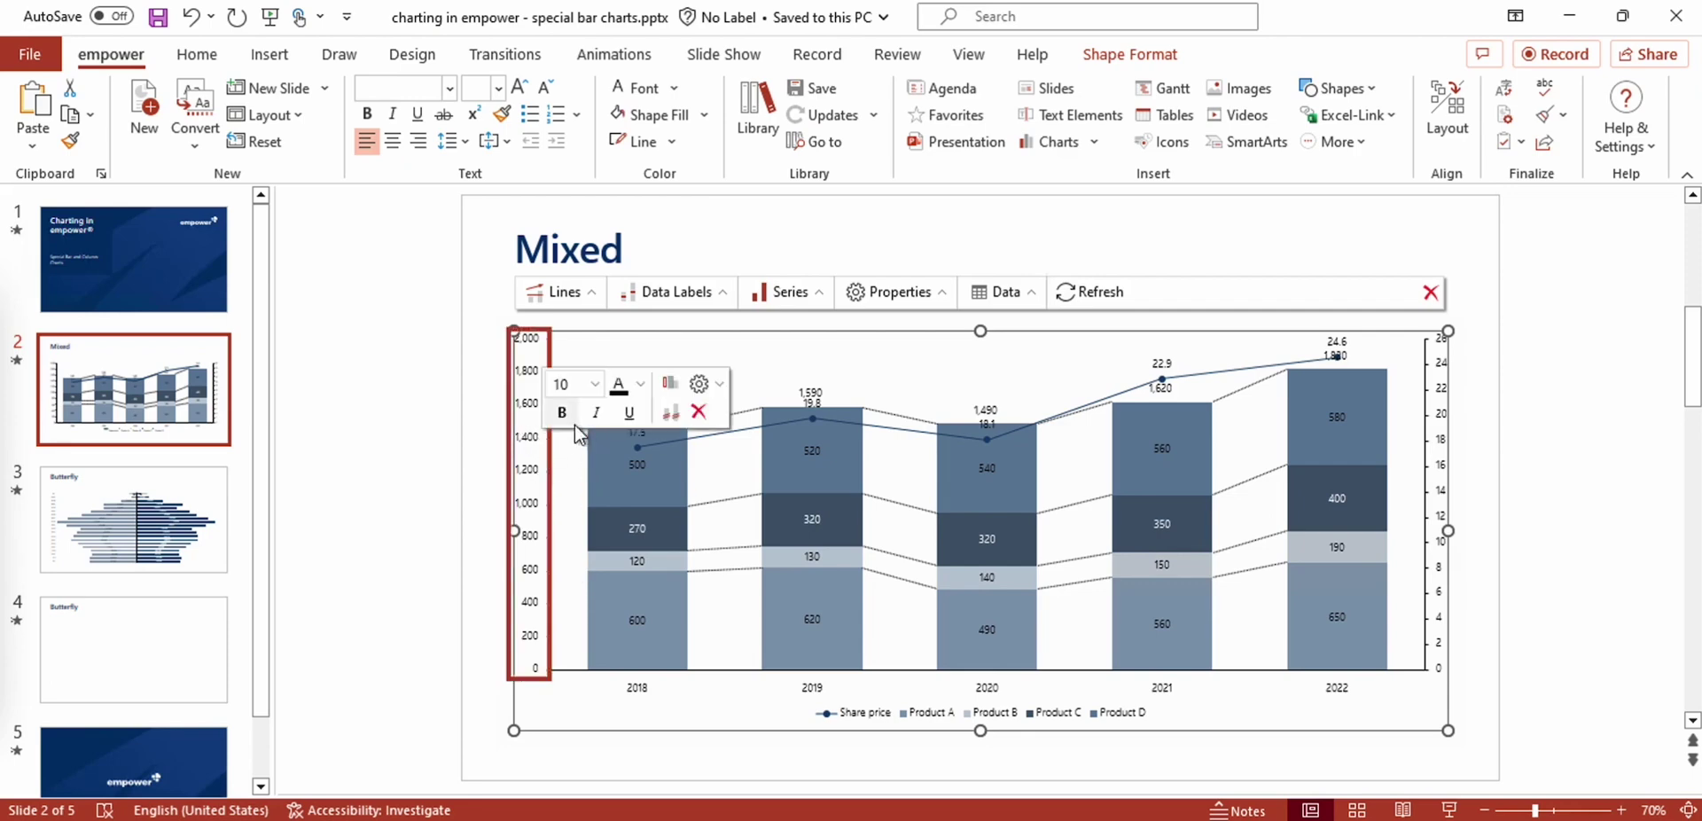
left_click(665, 388)
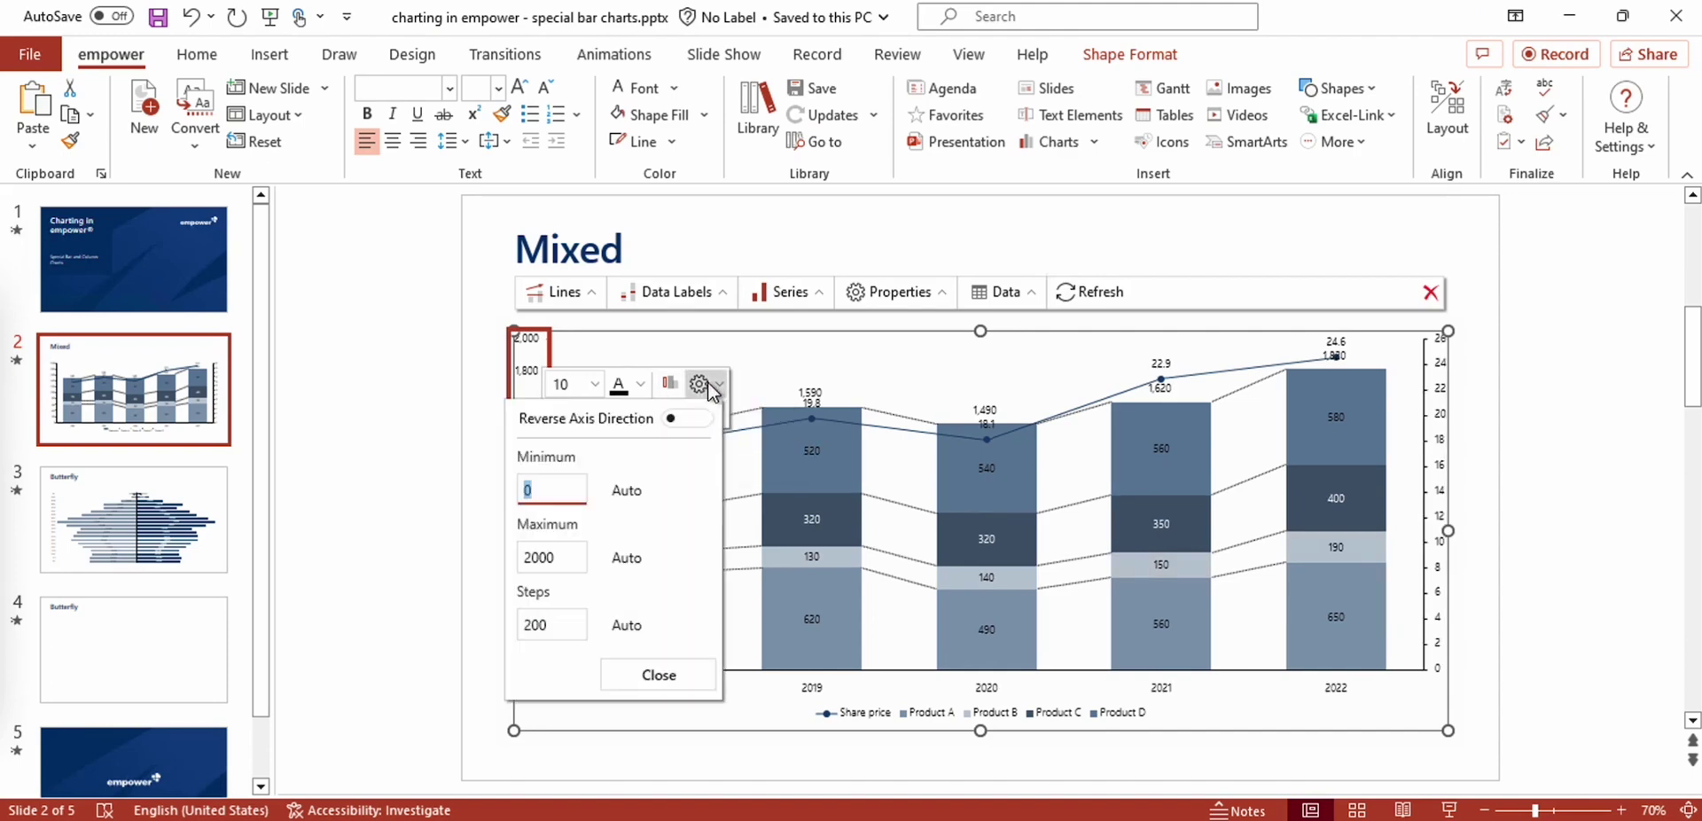
left_click(699, 384)
double_click(537, 558)
type("200")
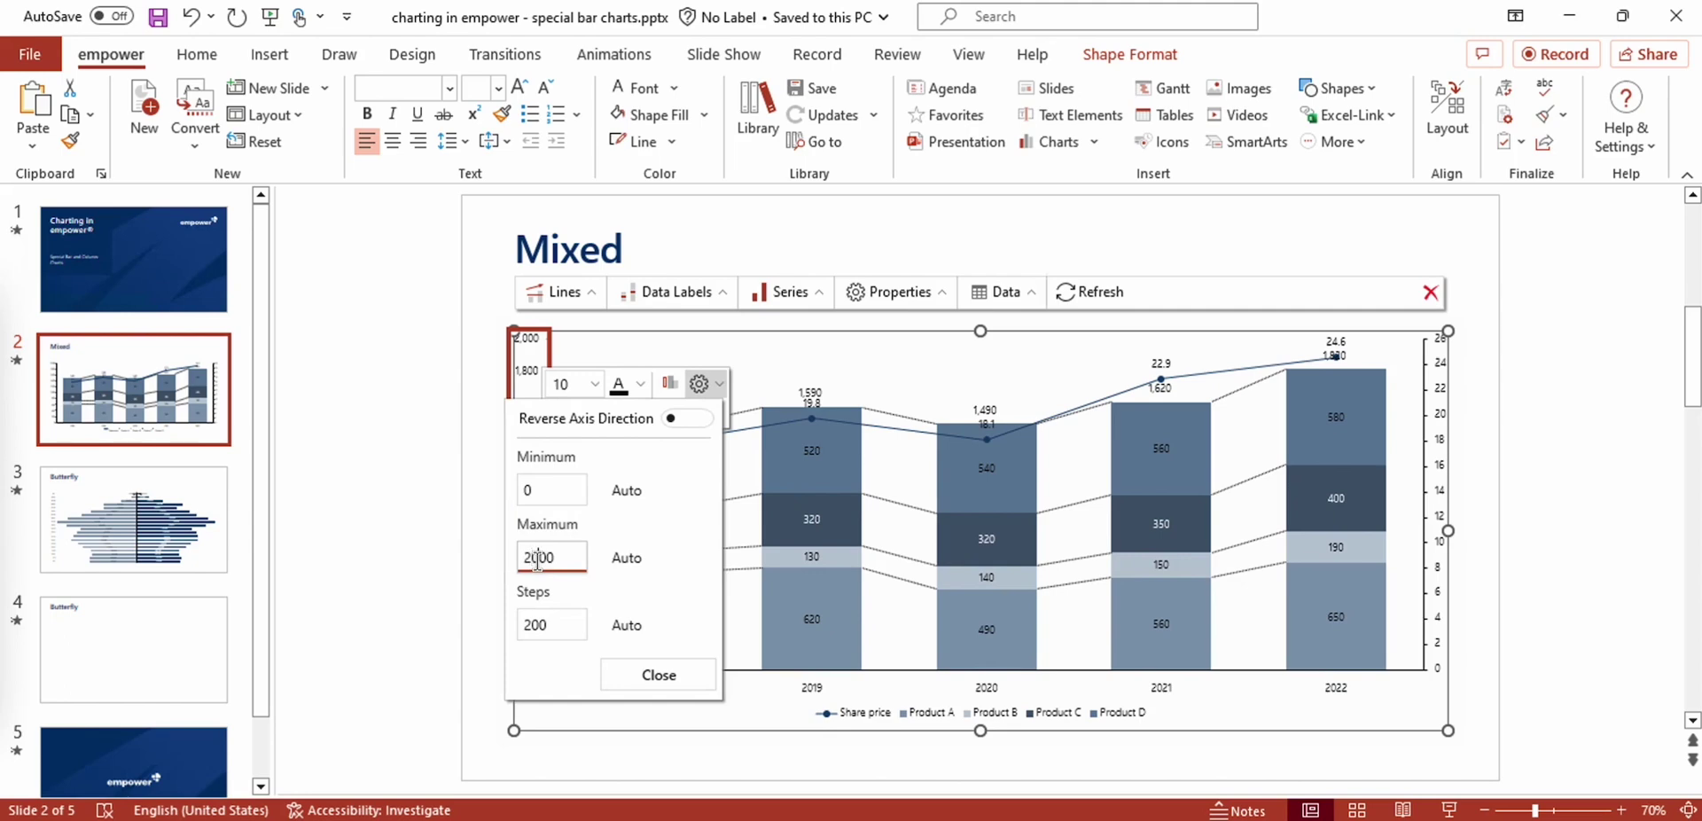
type("5")
left_click(630, 676)
left_click(668, 510)
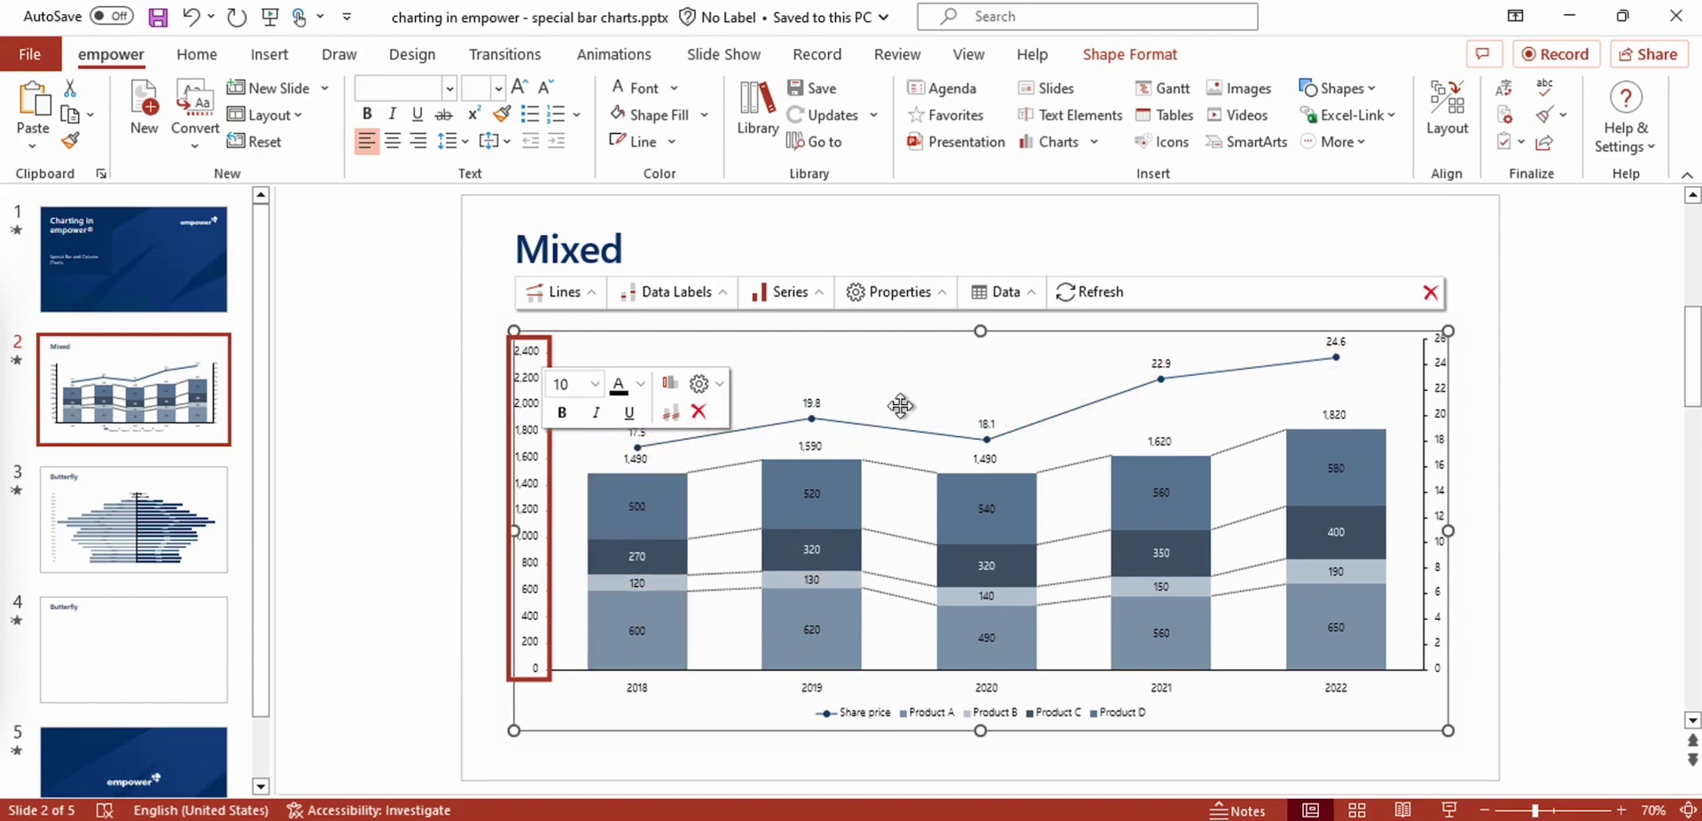
left_click(900, 378)
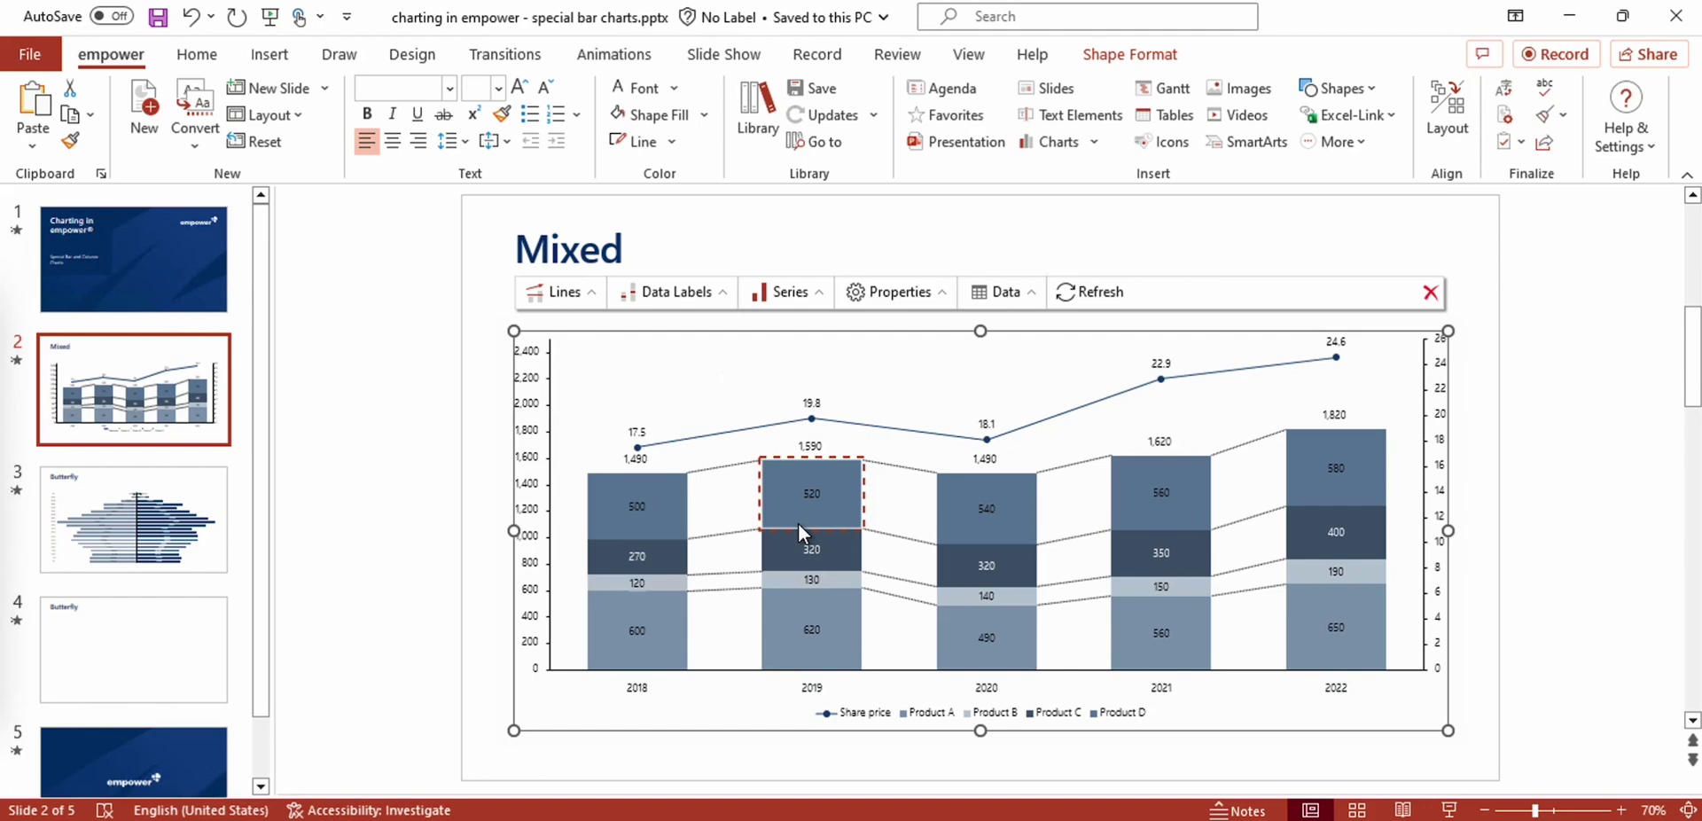
Swap axes so Share price uses the left 0–26 scale and the products use the right 0–2,400 scale.
left_click(591, 293)
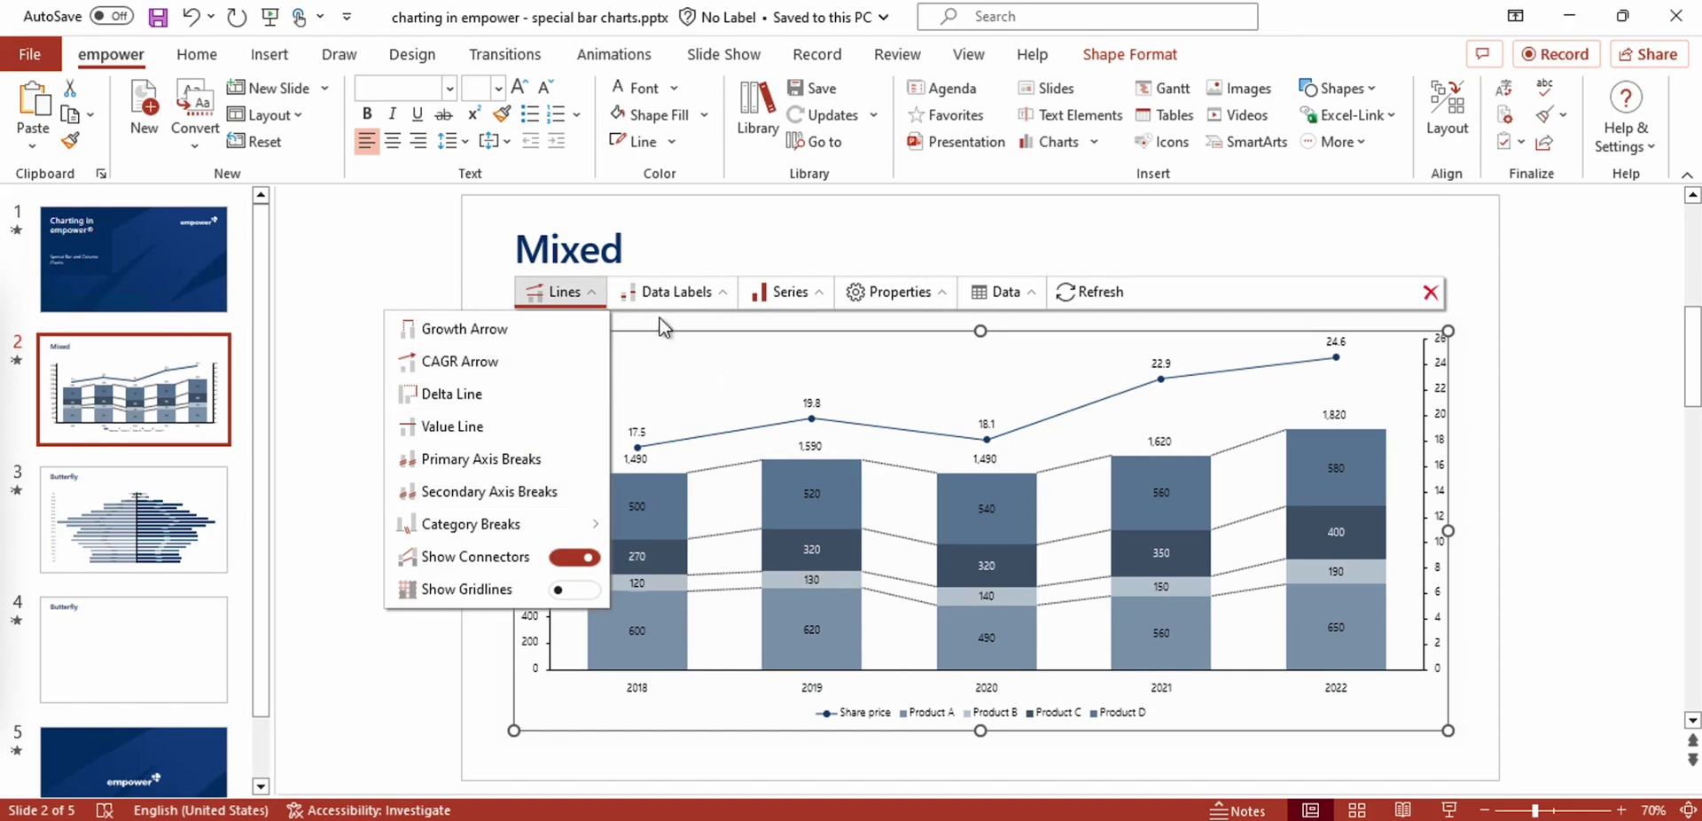
left_click(695, 293)
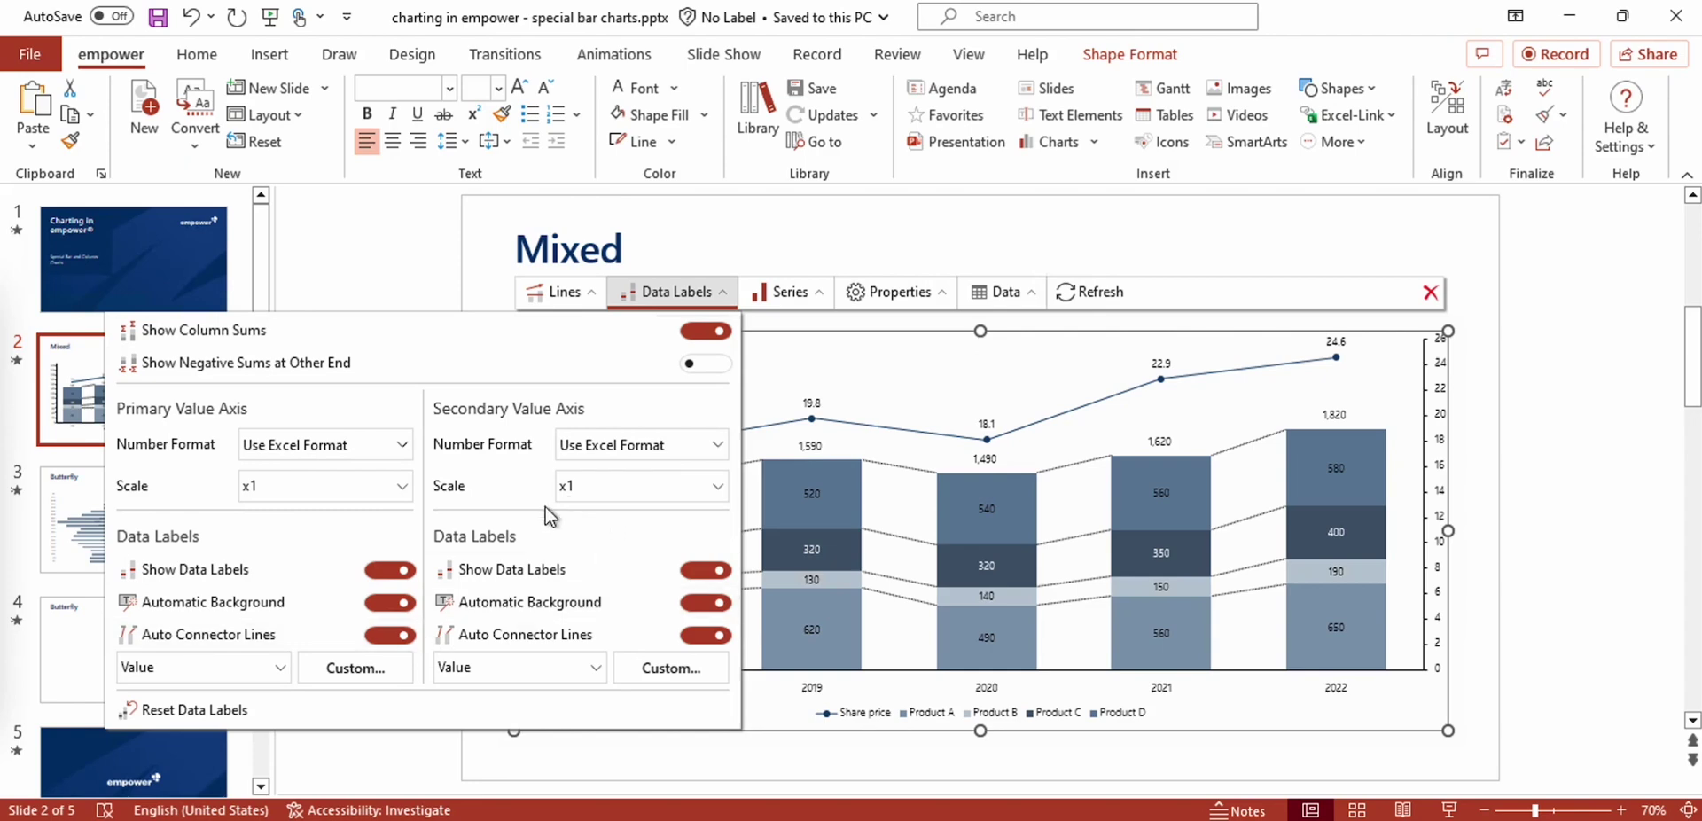
left_click(801, 301)
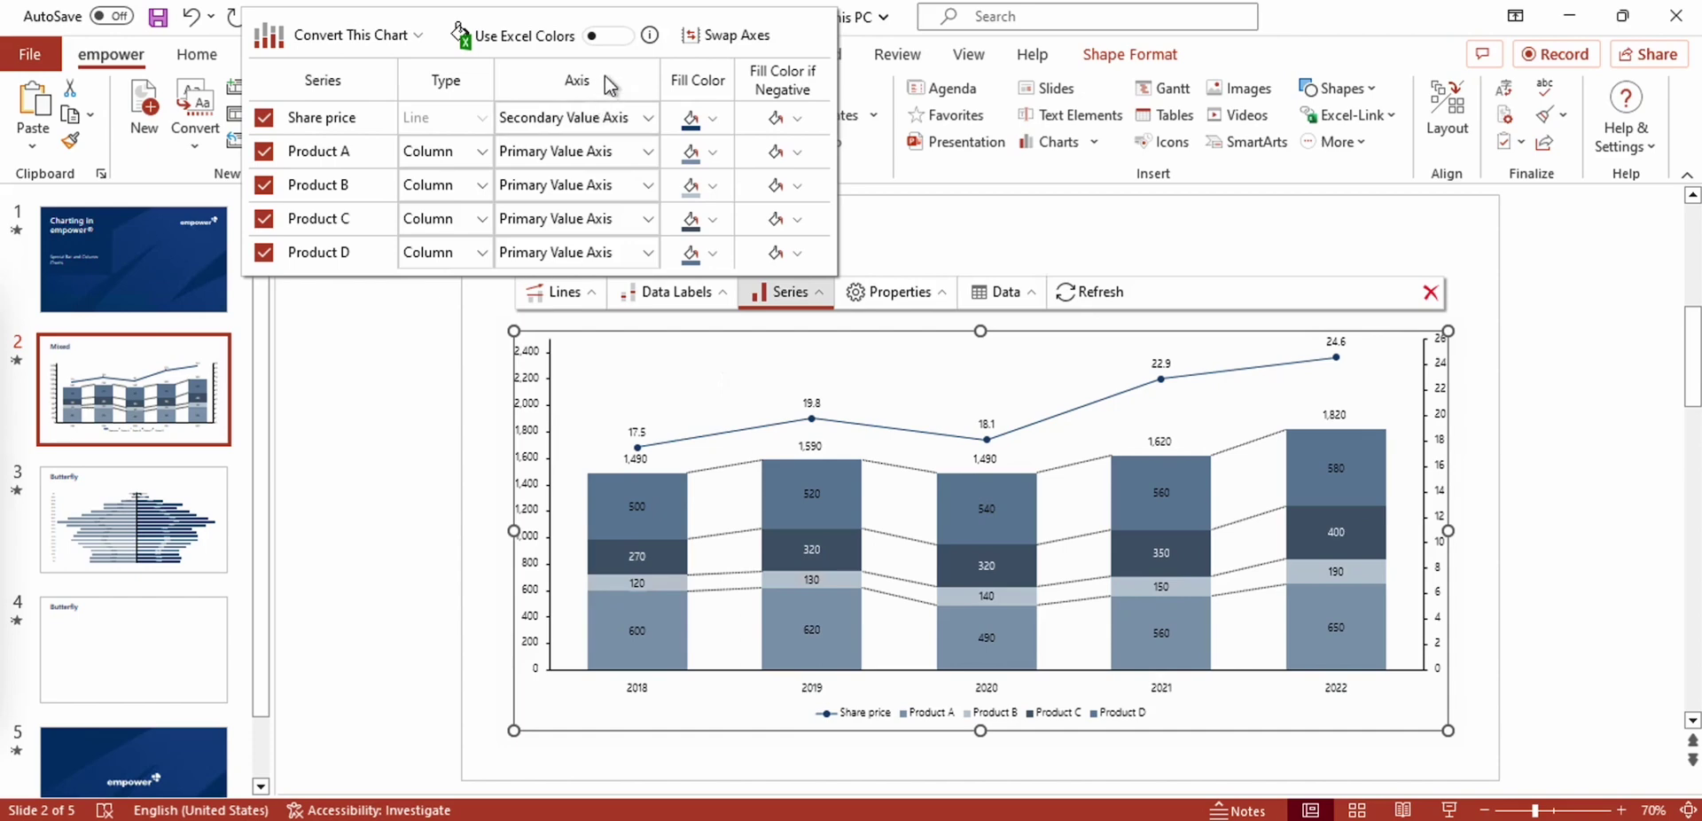
left_click(732, 40)
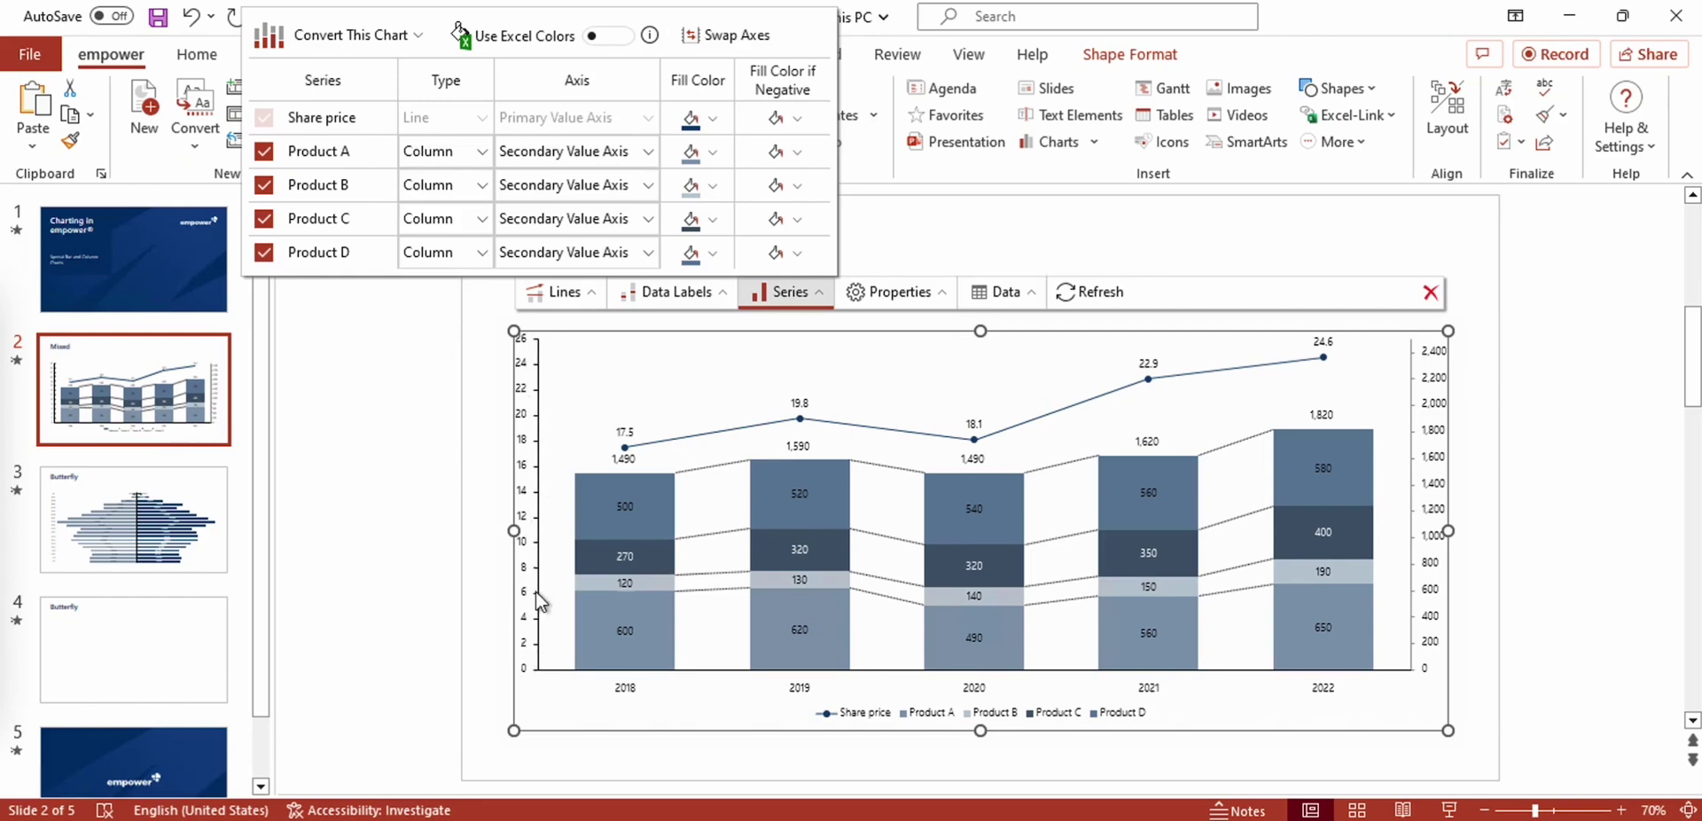
View the finished butterfly chart example on slide 3.
left_click(162, 529)
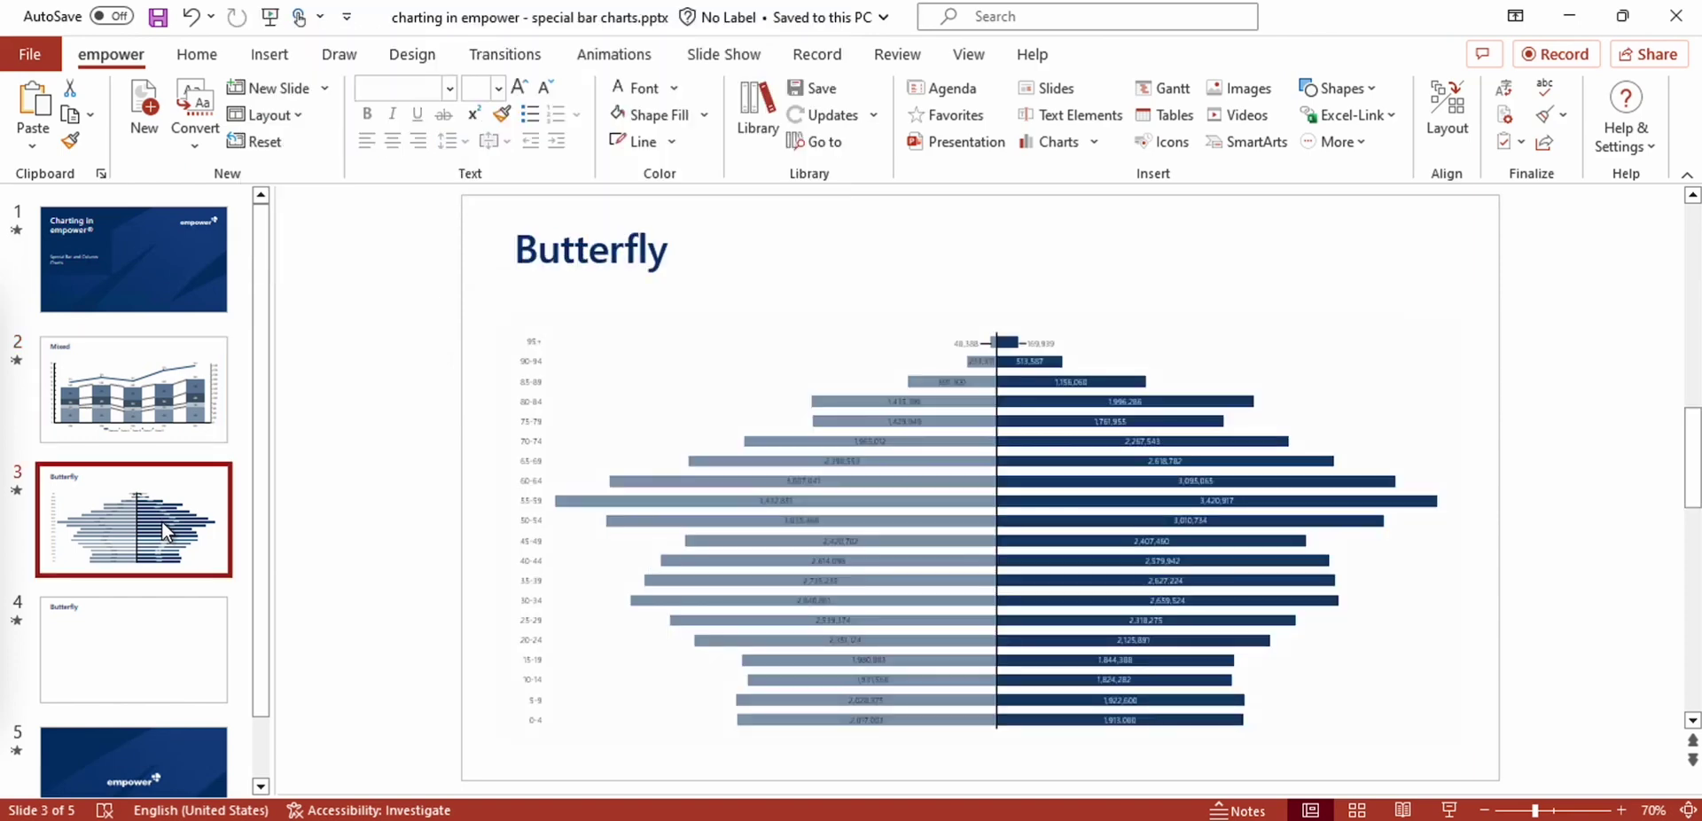
left_click(851, 343)
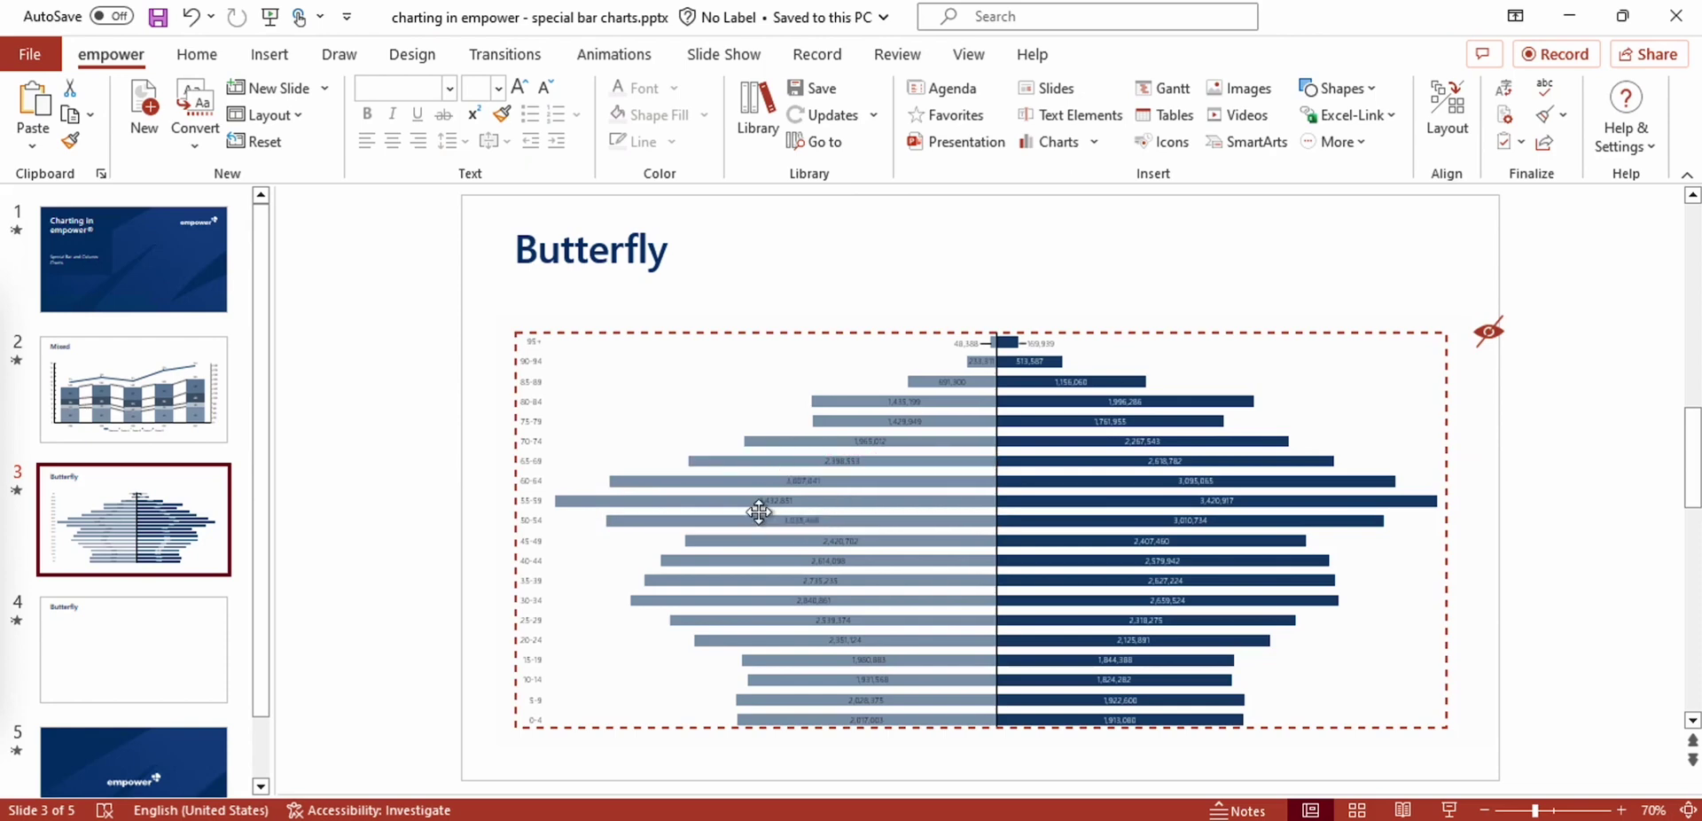
left_click(583, 425)
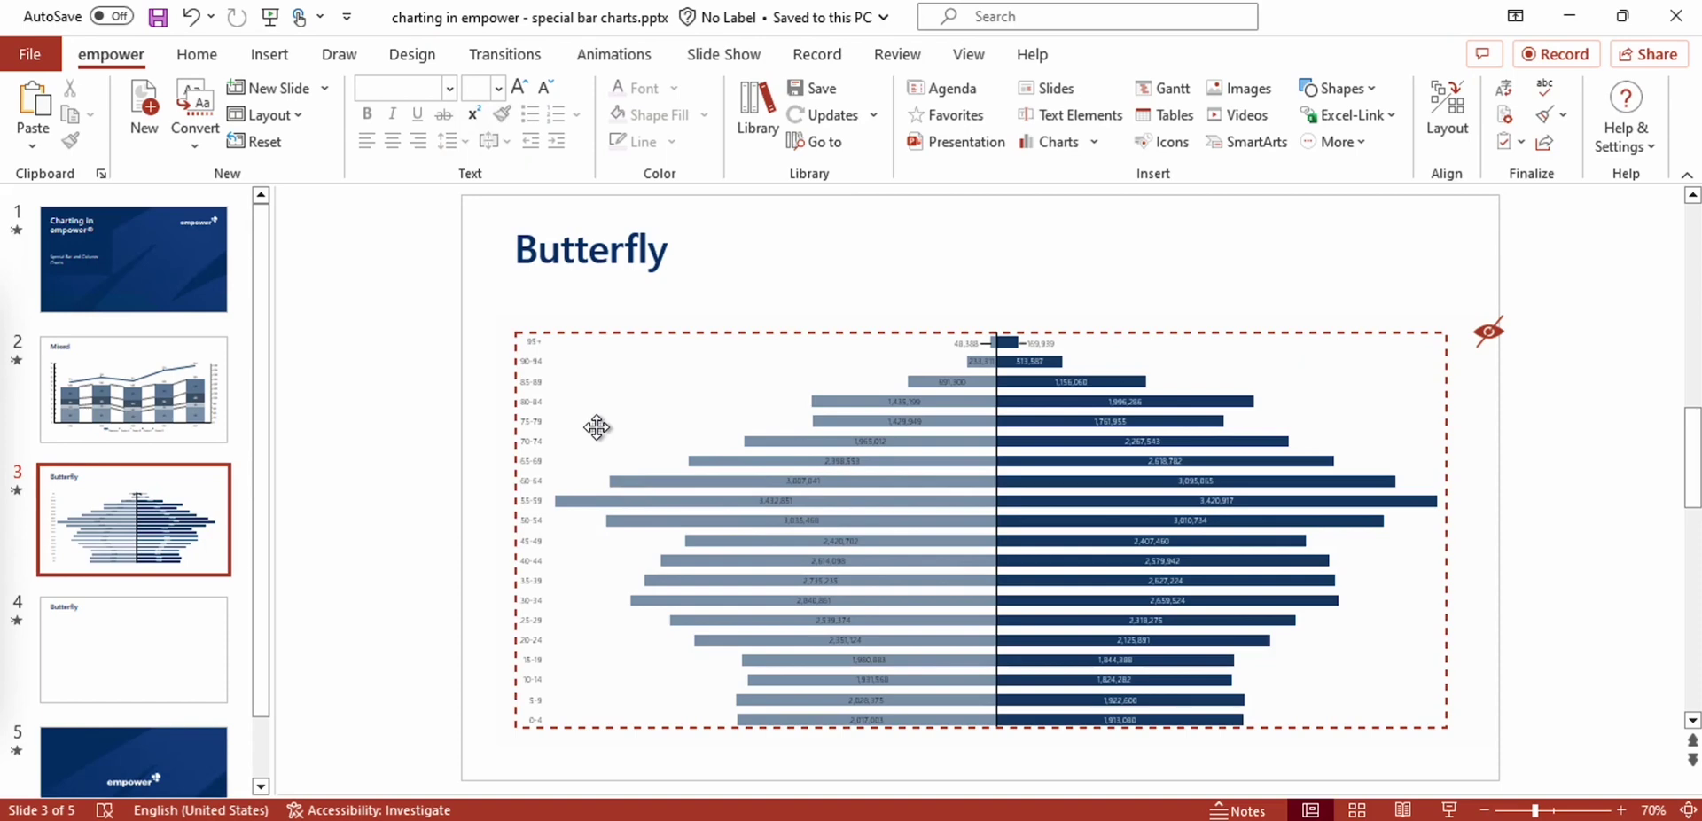
Insert an empower Stacked Bars chart on the empty Butterfly slide 4.
left_click(119, 638)
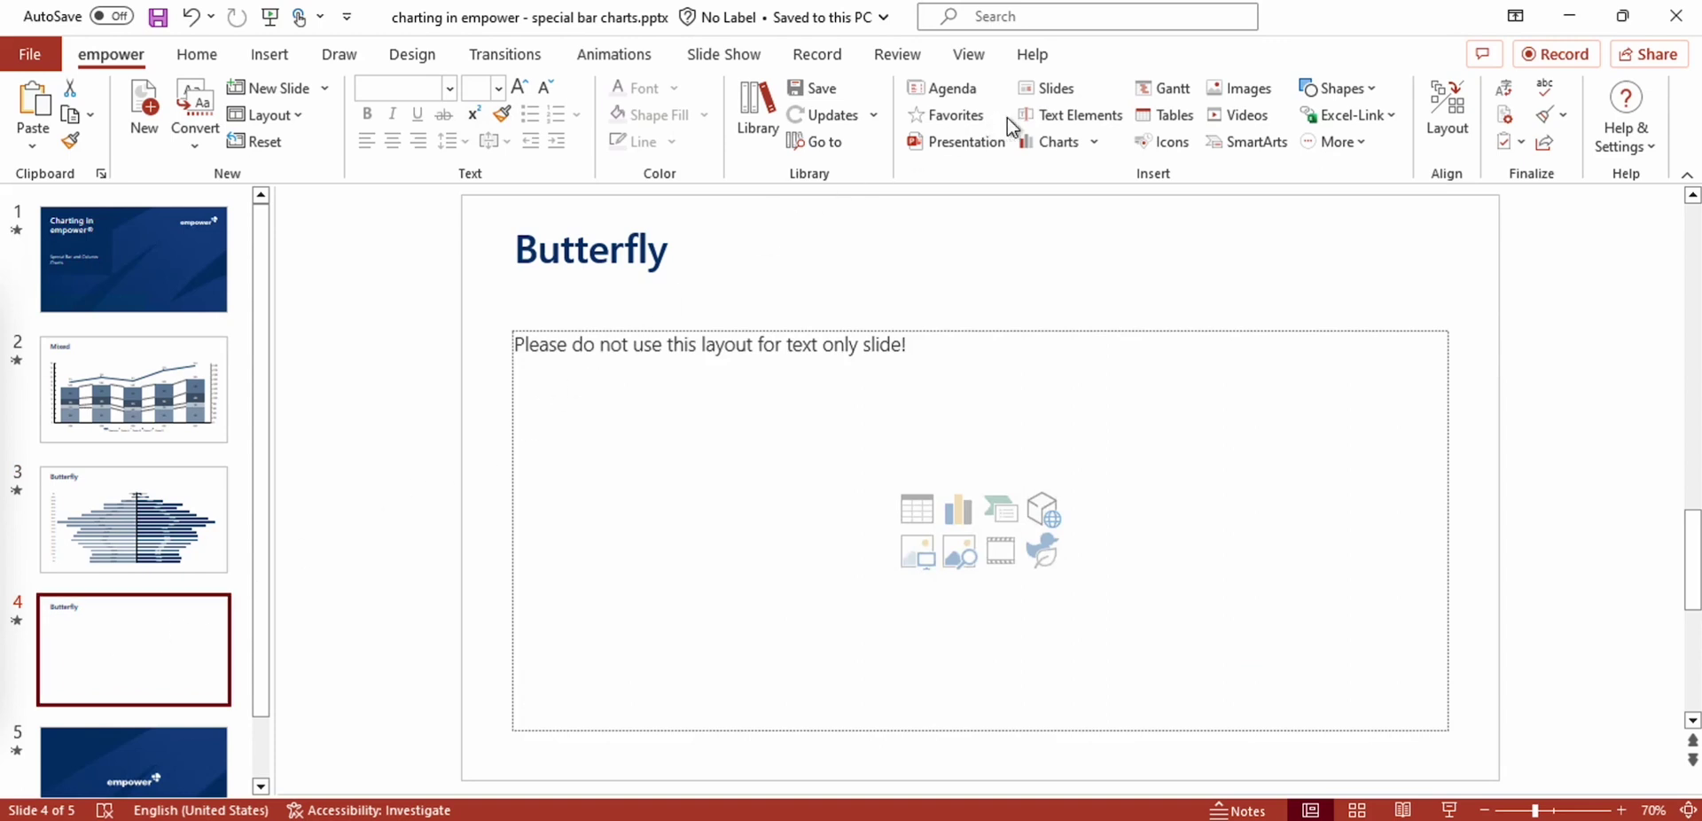
left_click(1094, 142)
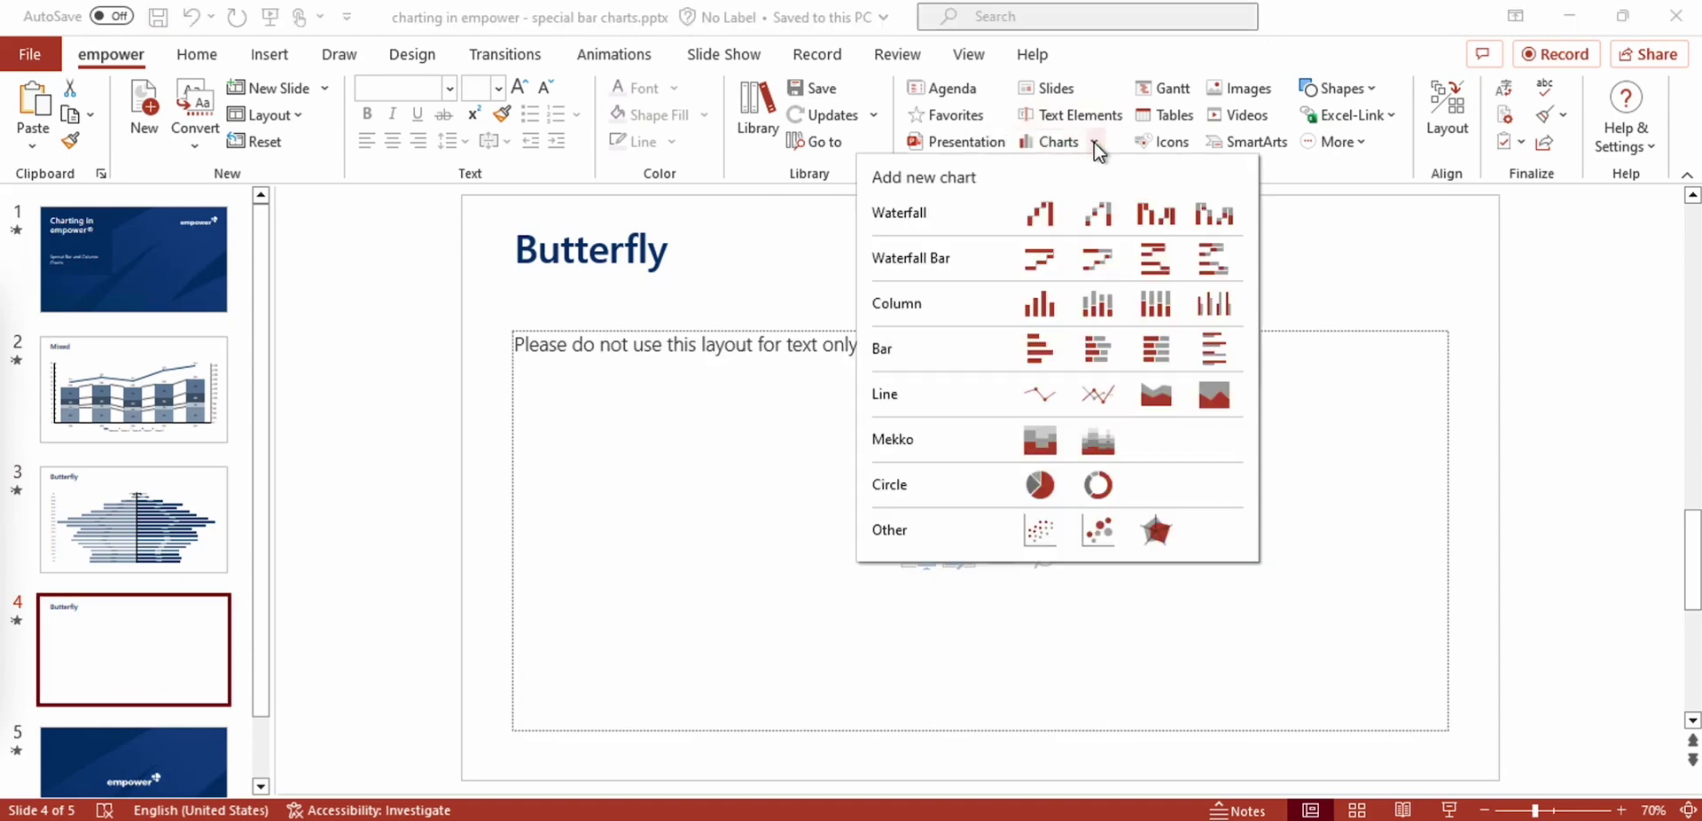
left_click(1093, 345)
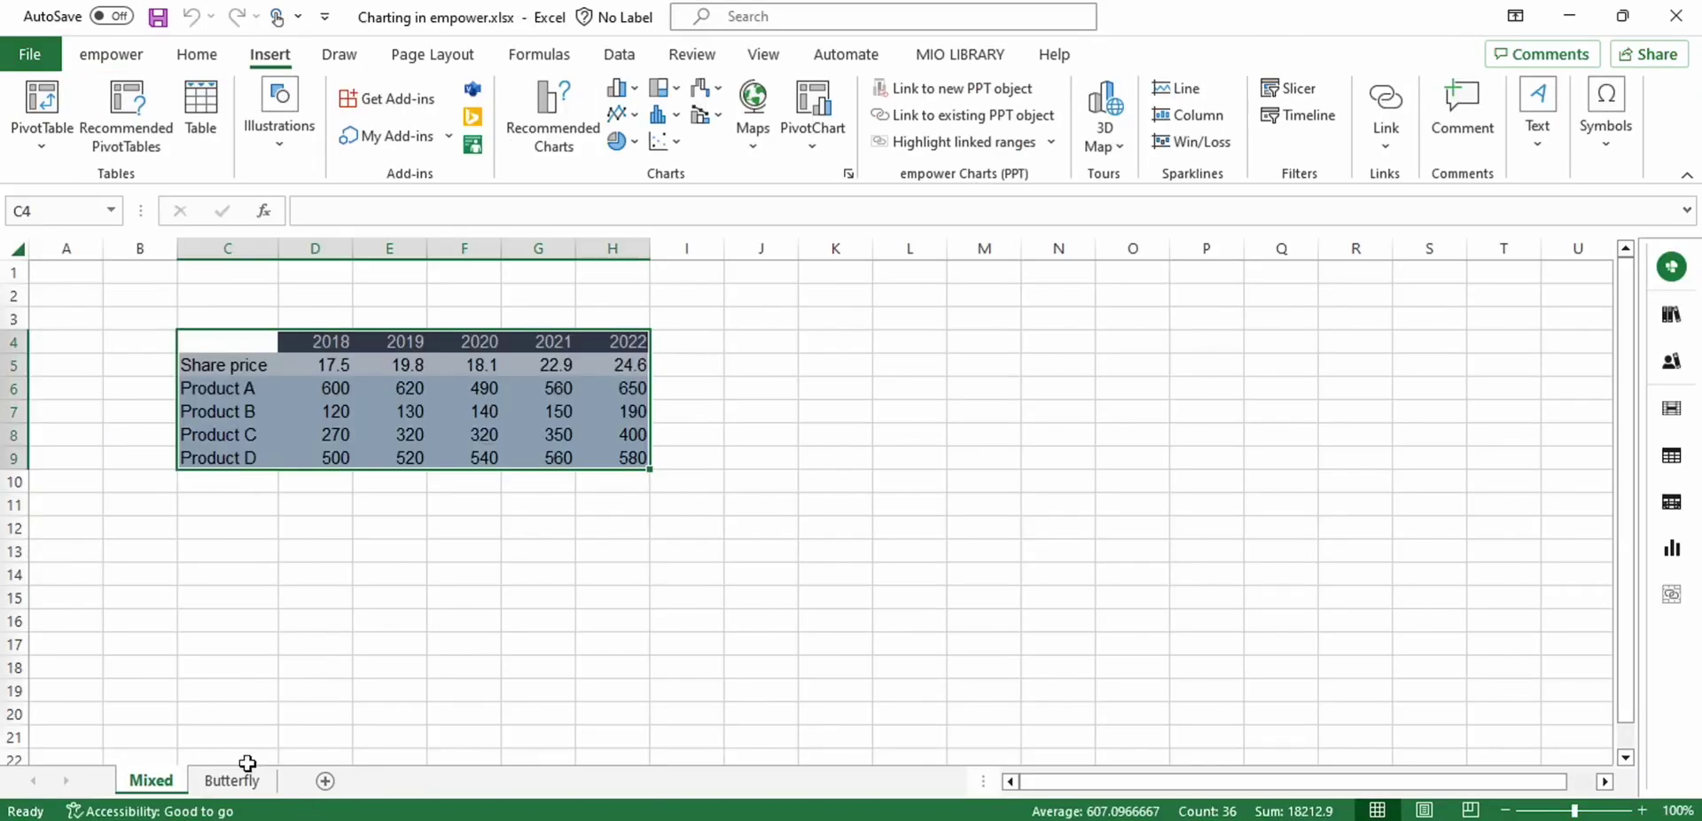
On the Butterfly sheet, select B2:D22 and choose Link to existing PPT object.
left_click(235, 782)
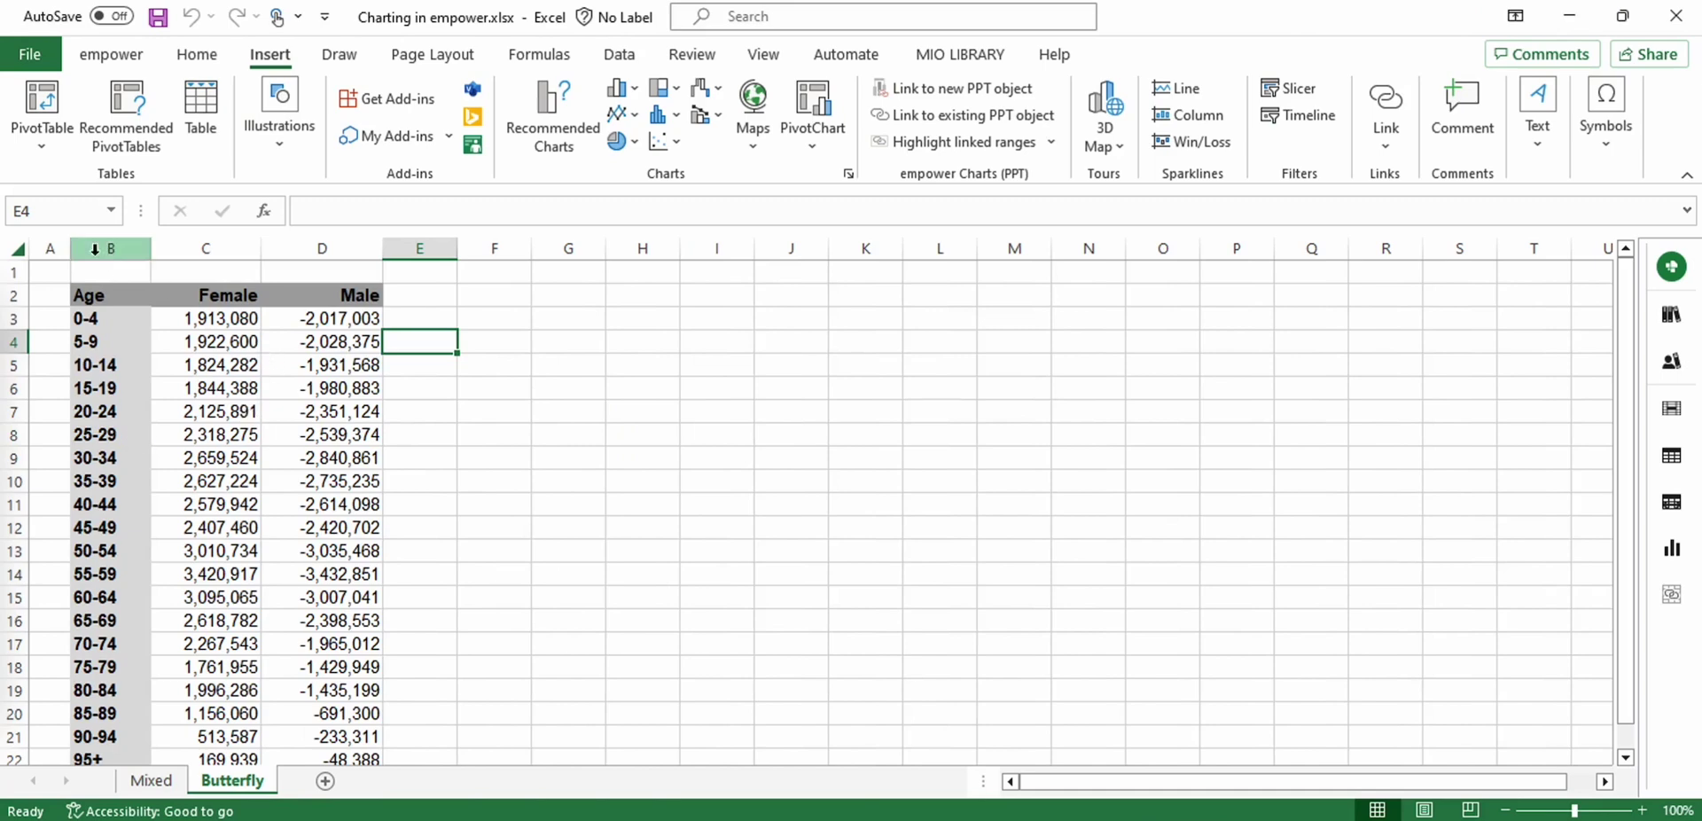
left_click_drag(91, 297, 364, 618)
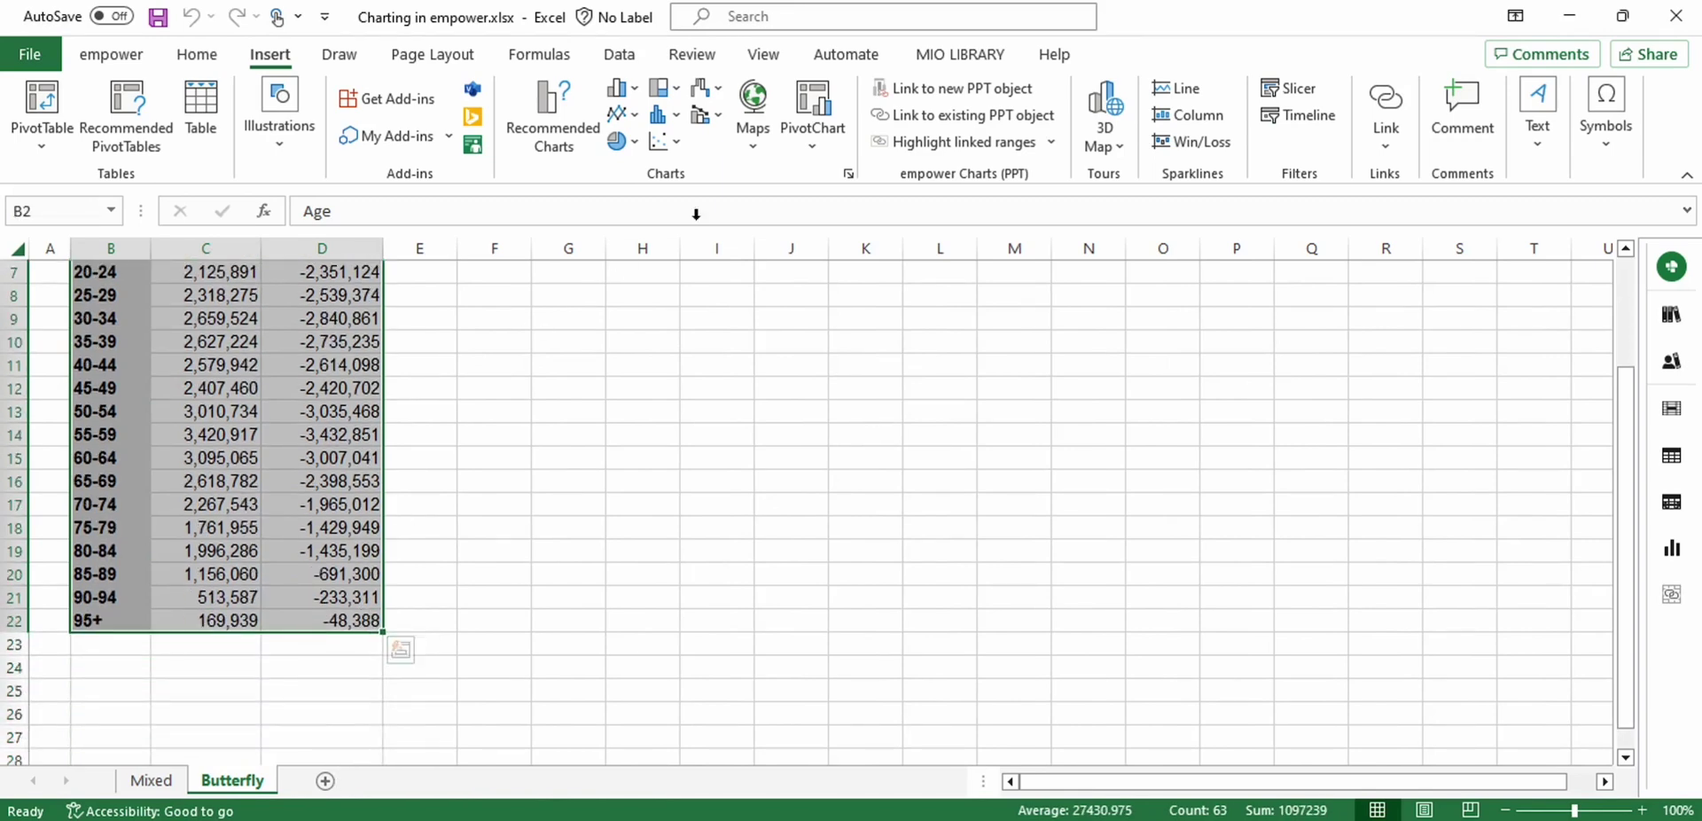
left_click(919, 115)
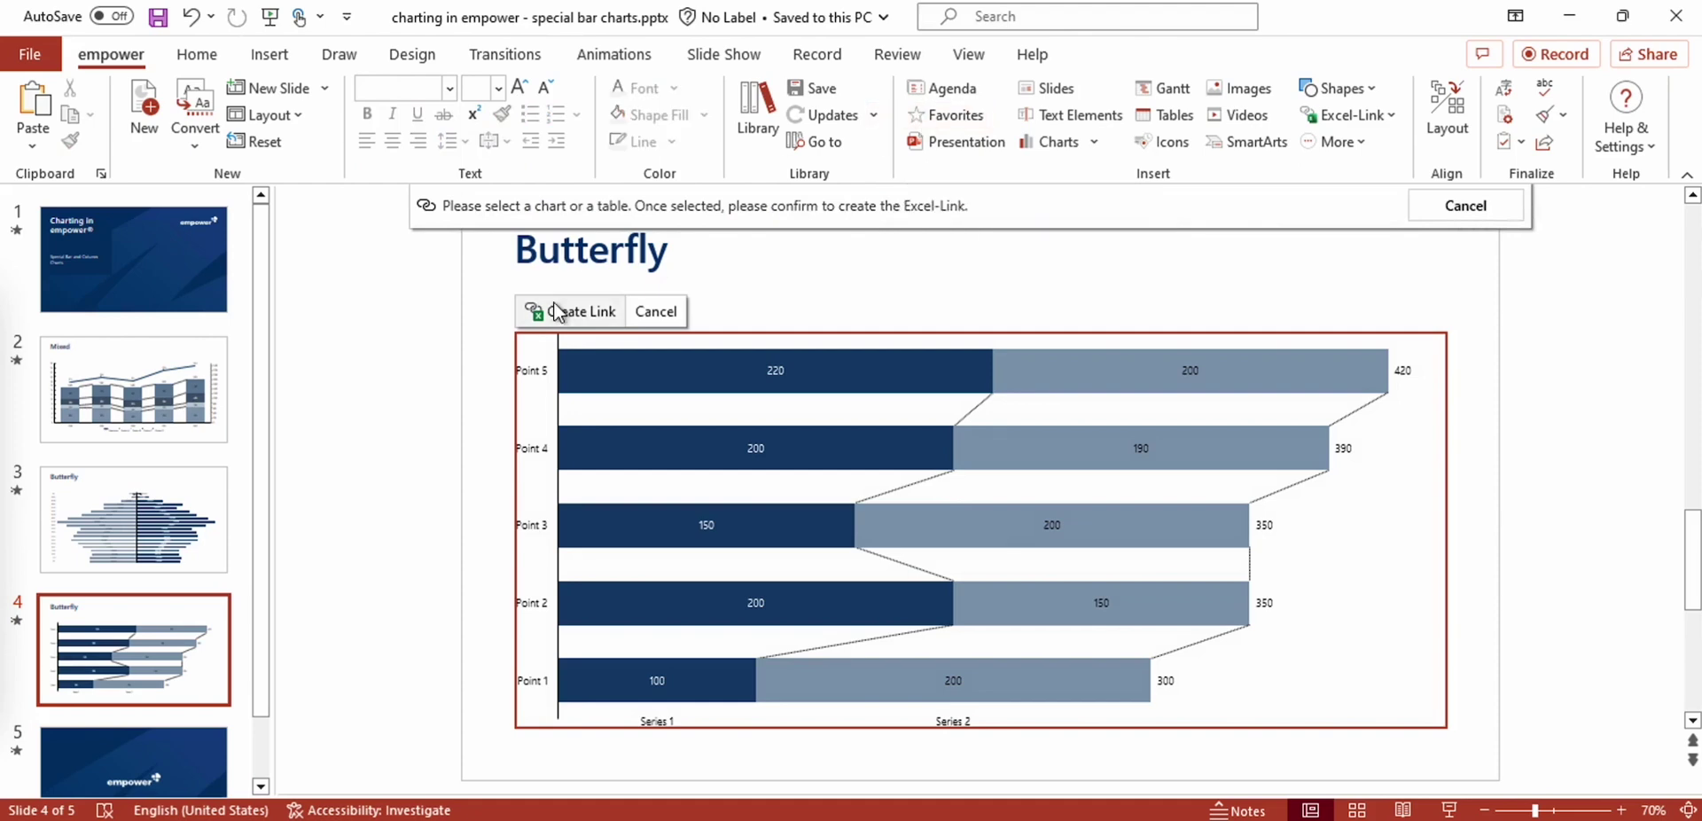
Create the link to Butterfly!B2:D22 and set the link's series to By Columns.
left_click(567, 311)
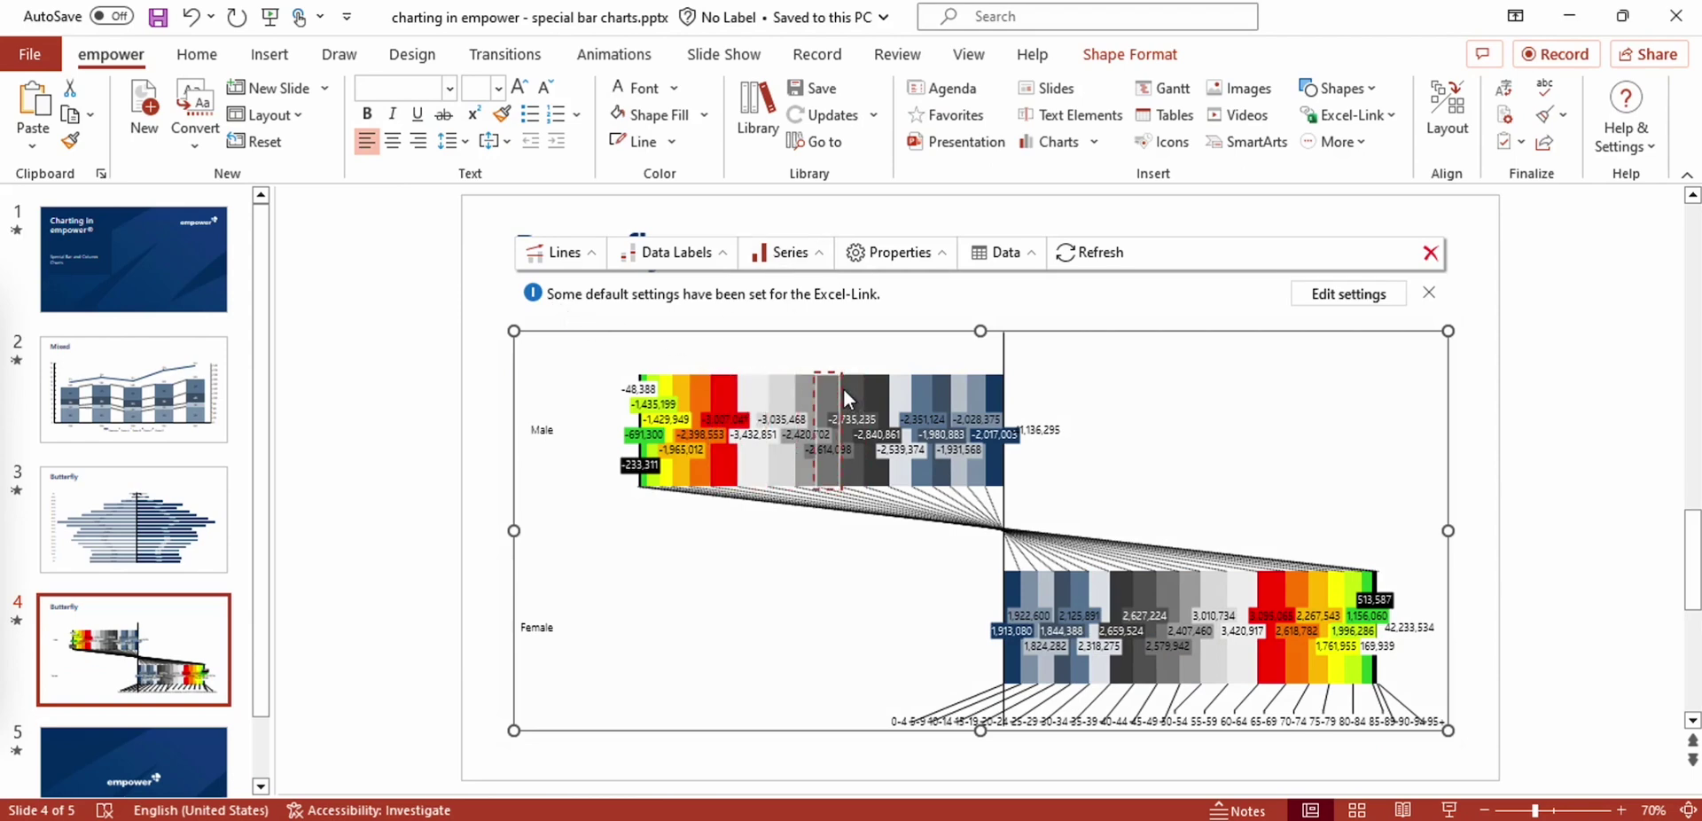
left_click(1356, 298)
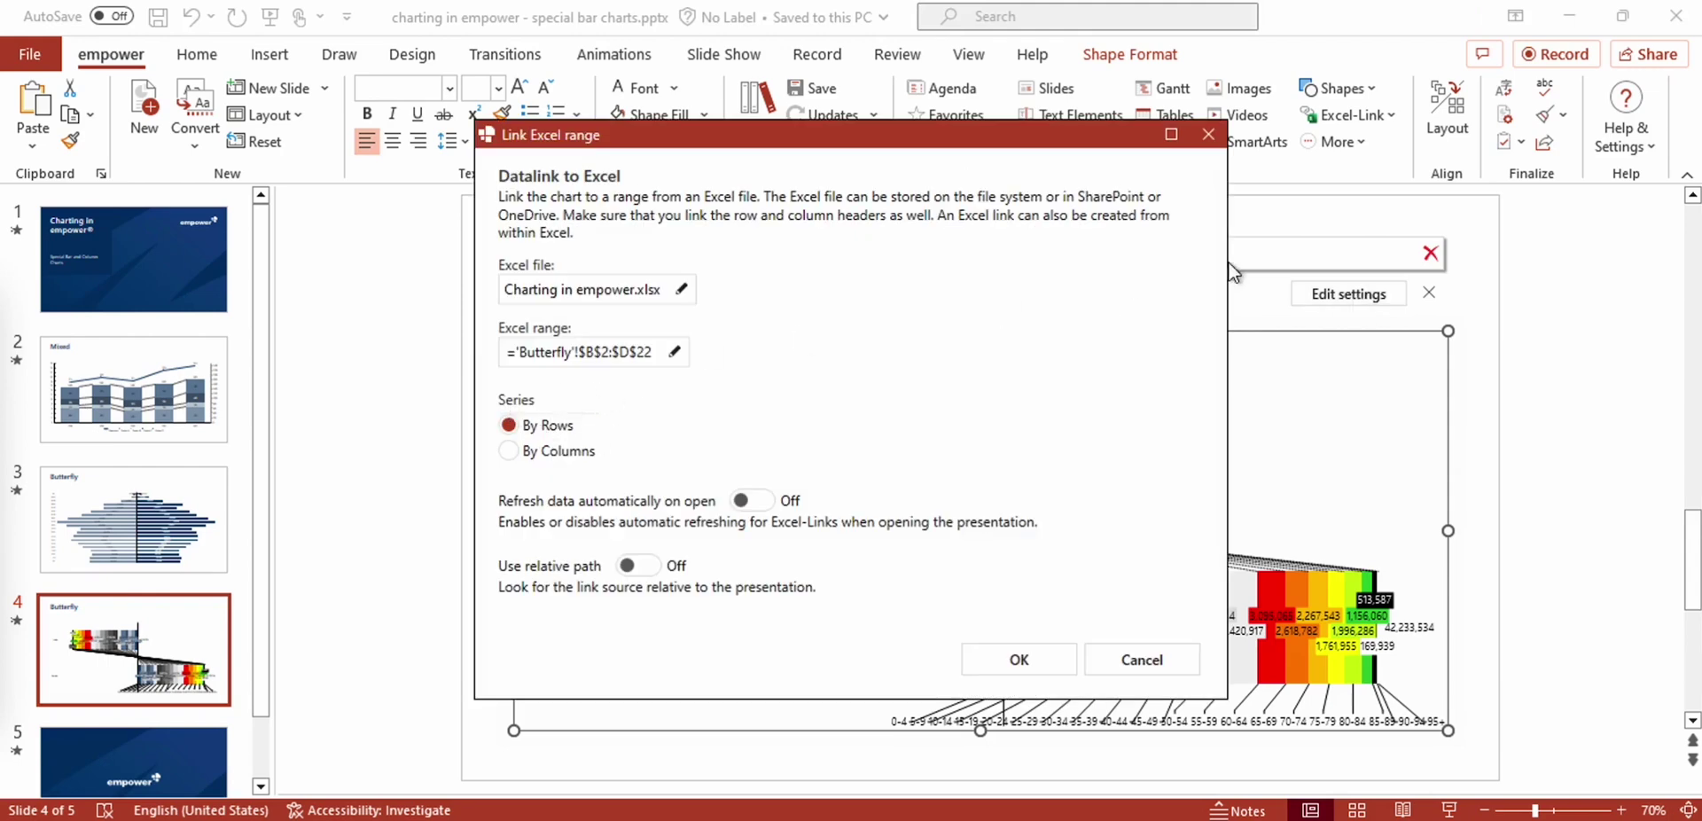
left_click(520, 449)
left_click(1041, 657)
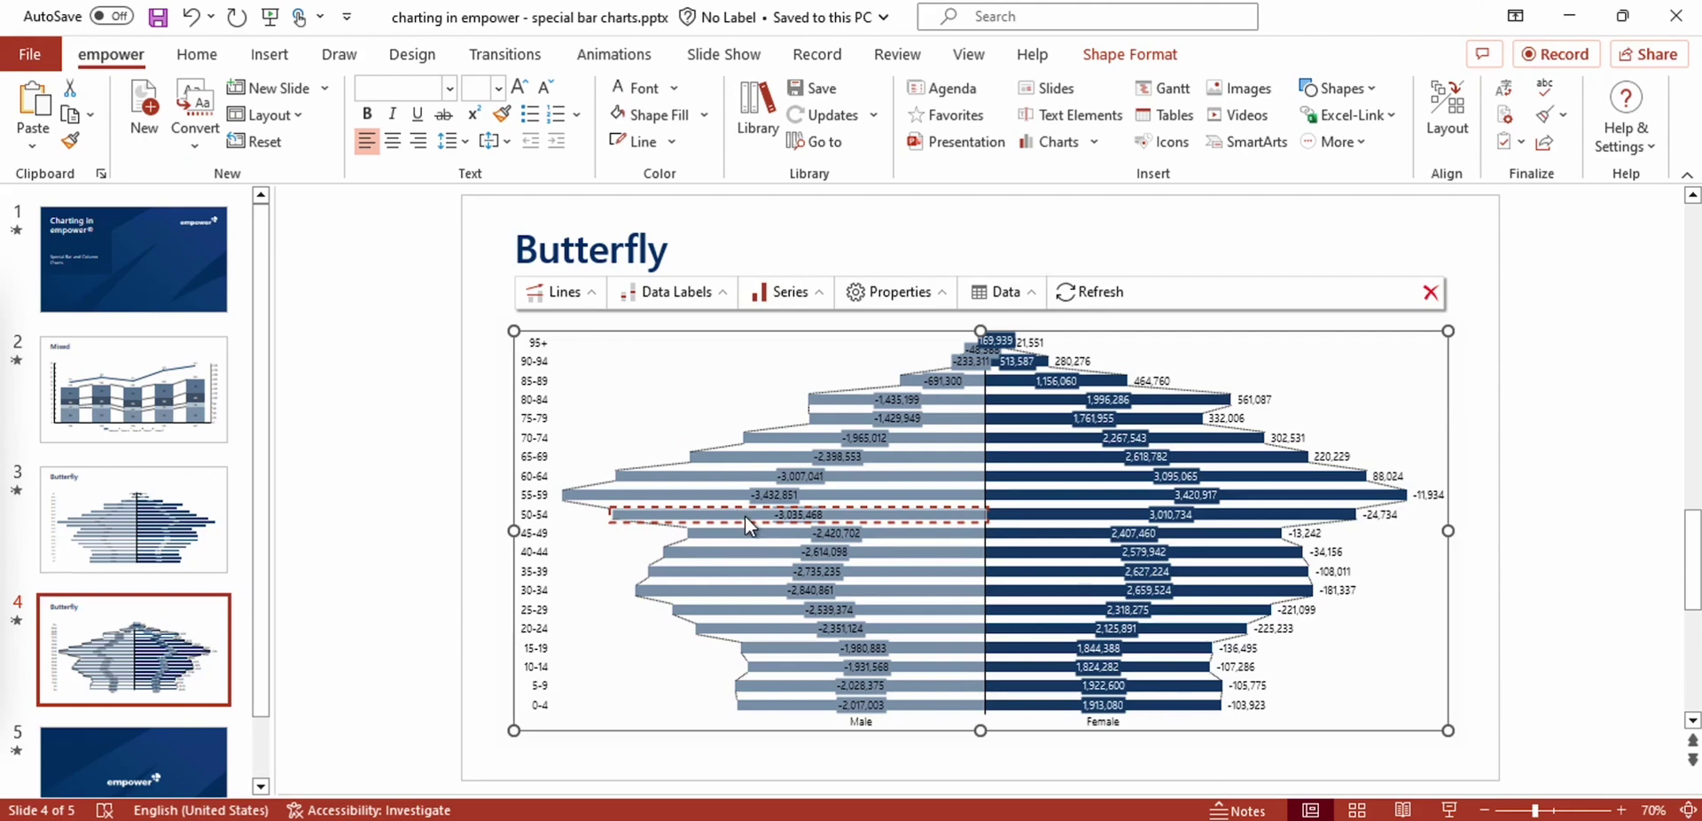
Make the custom value labels use absolute values.
left_click(700, 290)
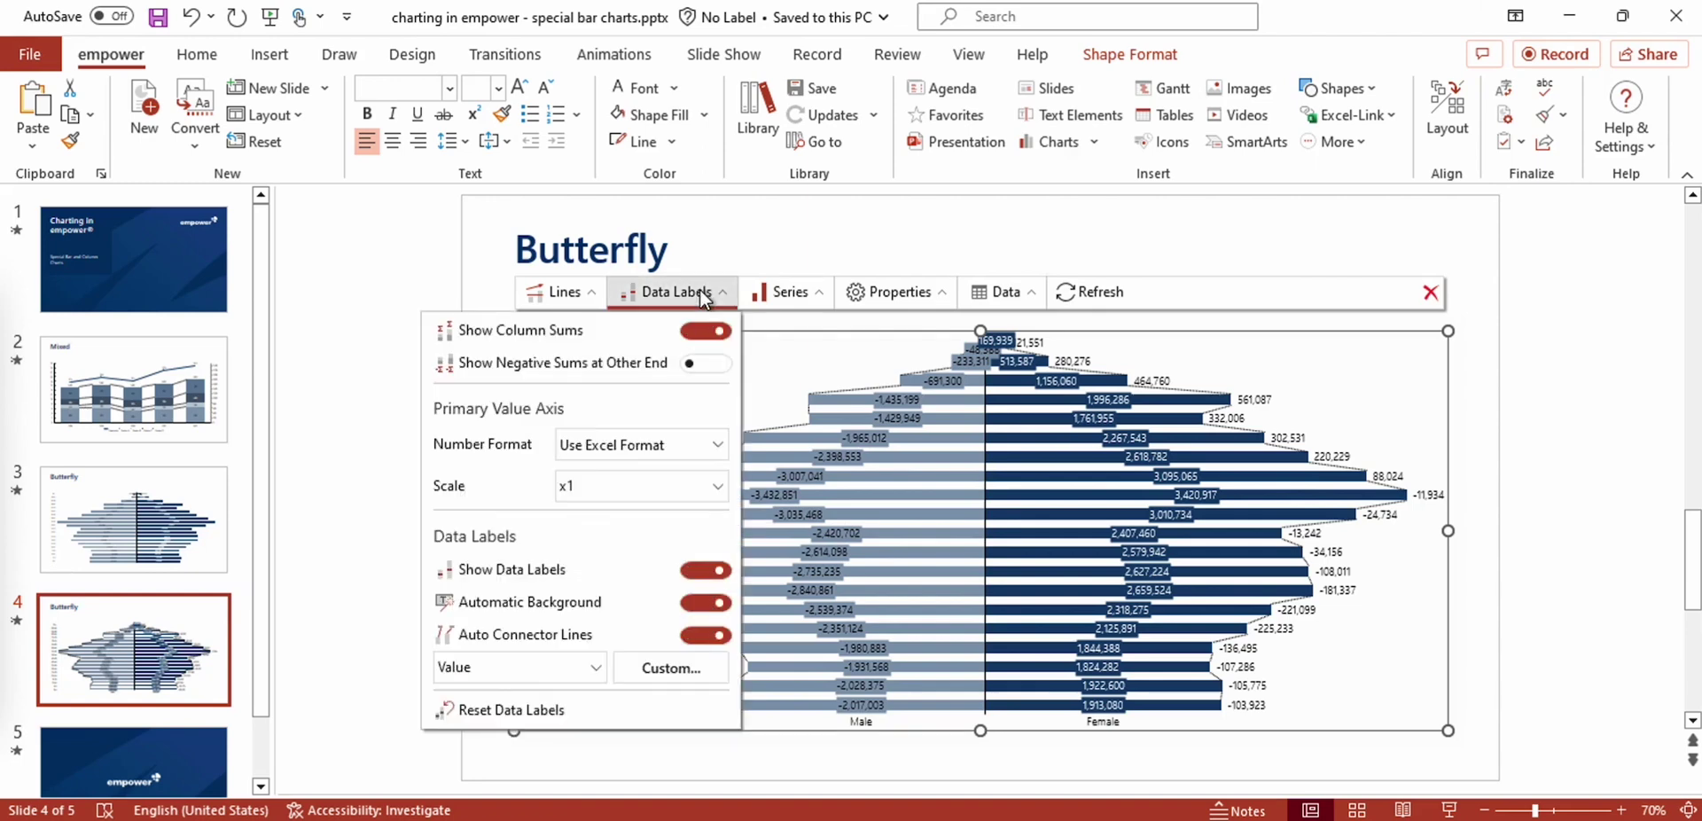
left_click(663, 667)
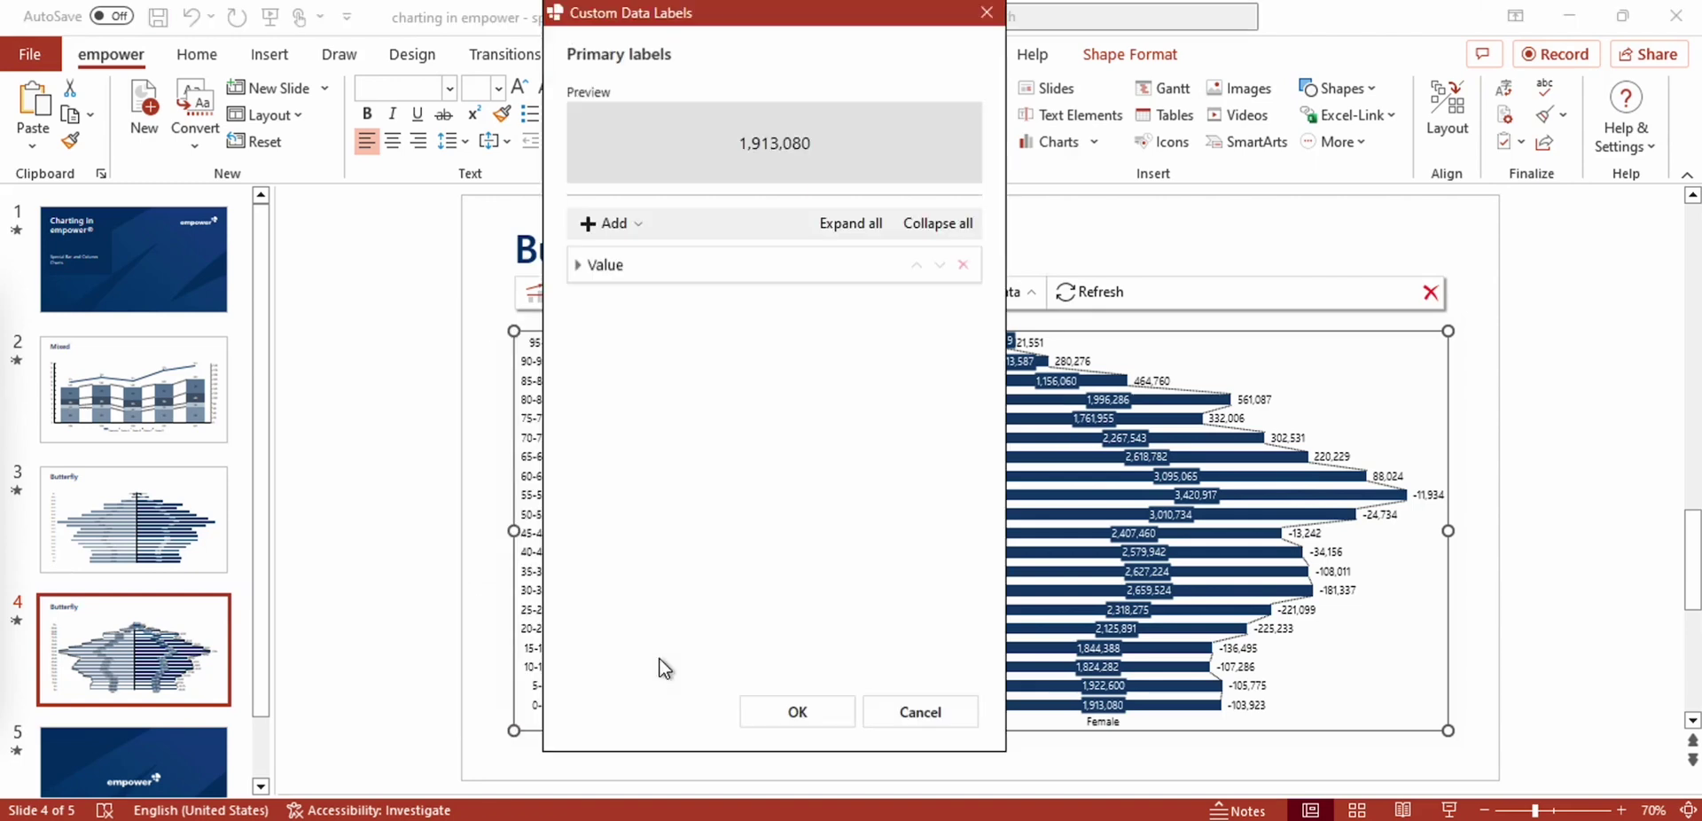
left_click(585, 273)
left_click(599, 291)
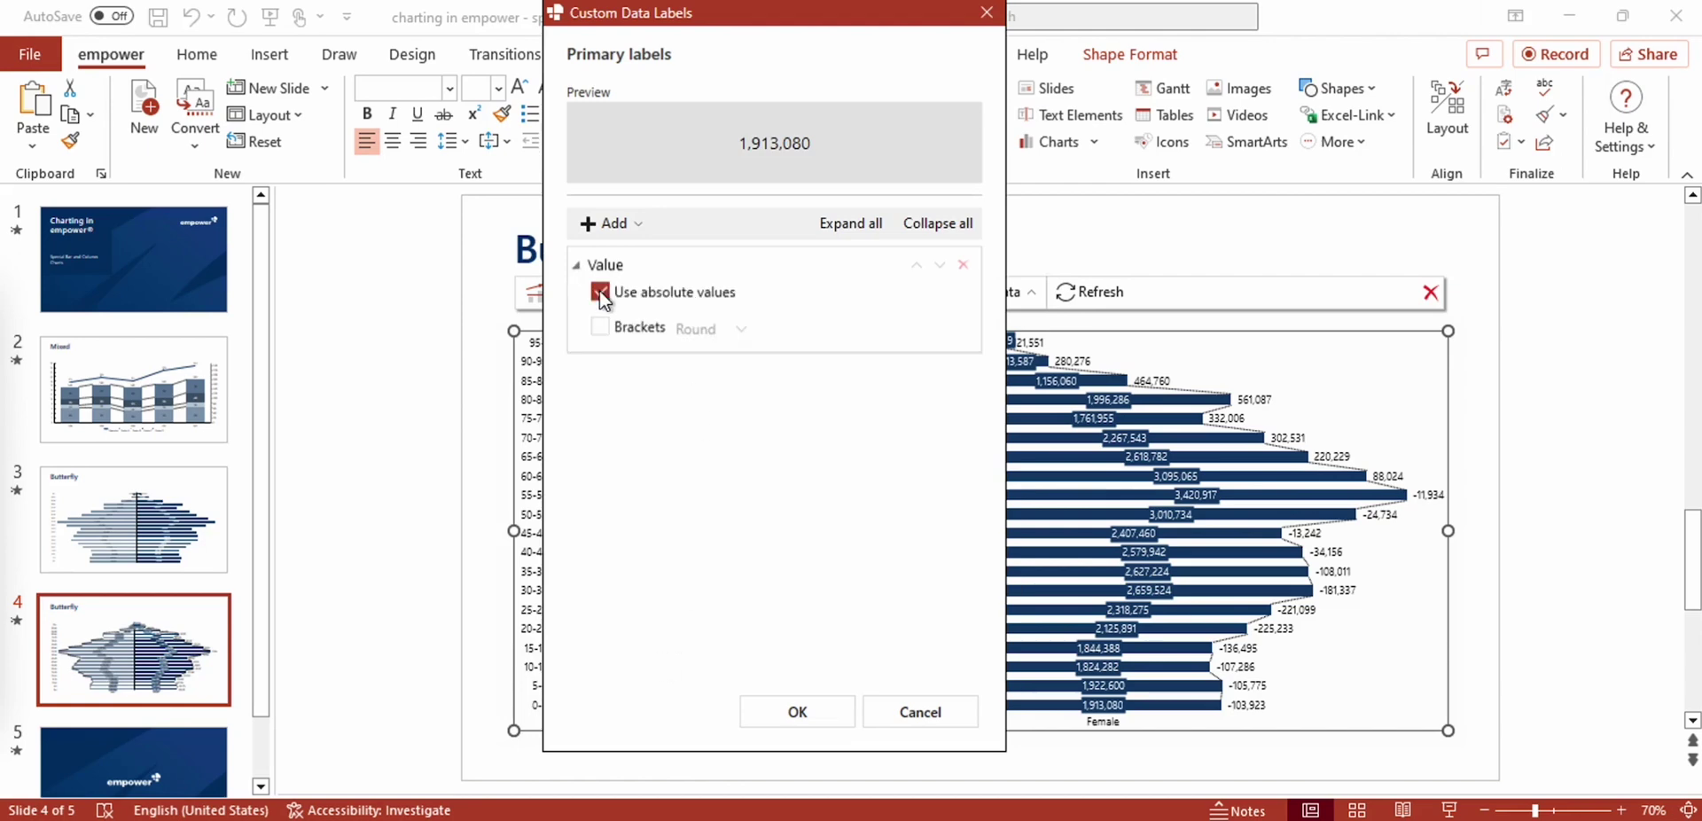
left_click(792, 713)
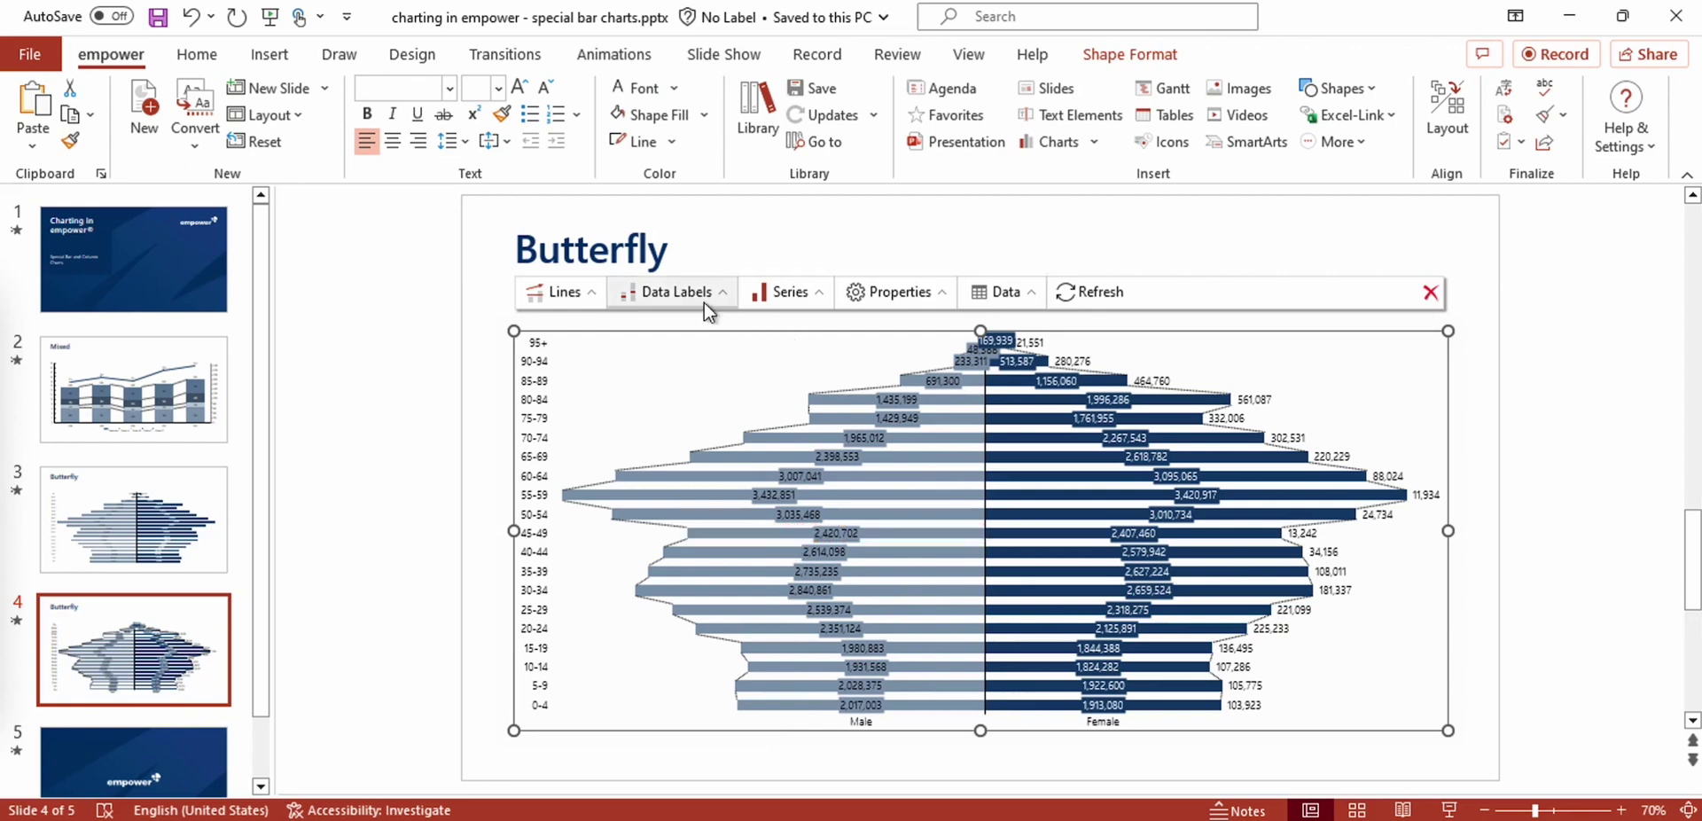
Switch off Show Column Sums in the data label options.
left_click(646, 297)
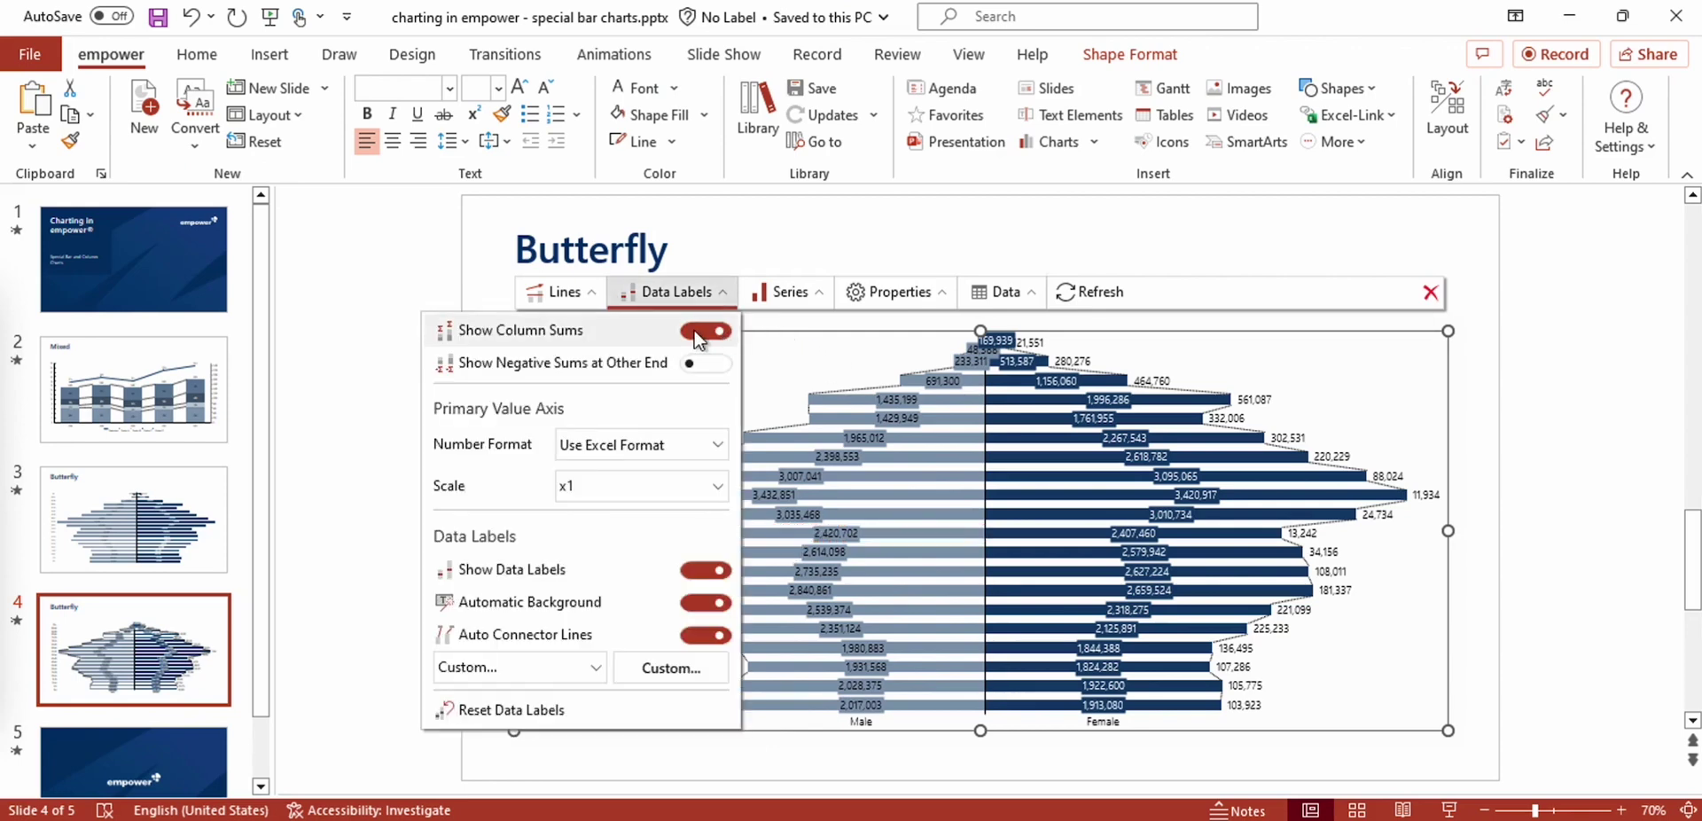
left_click(718, 331)
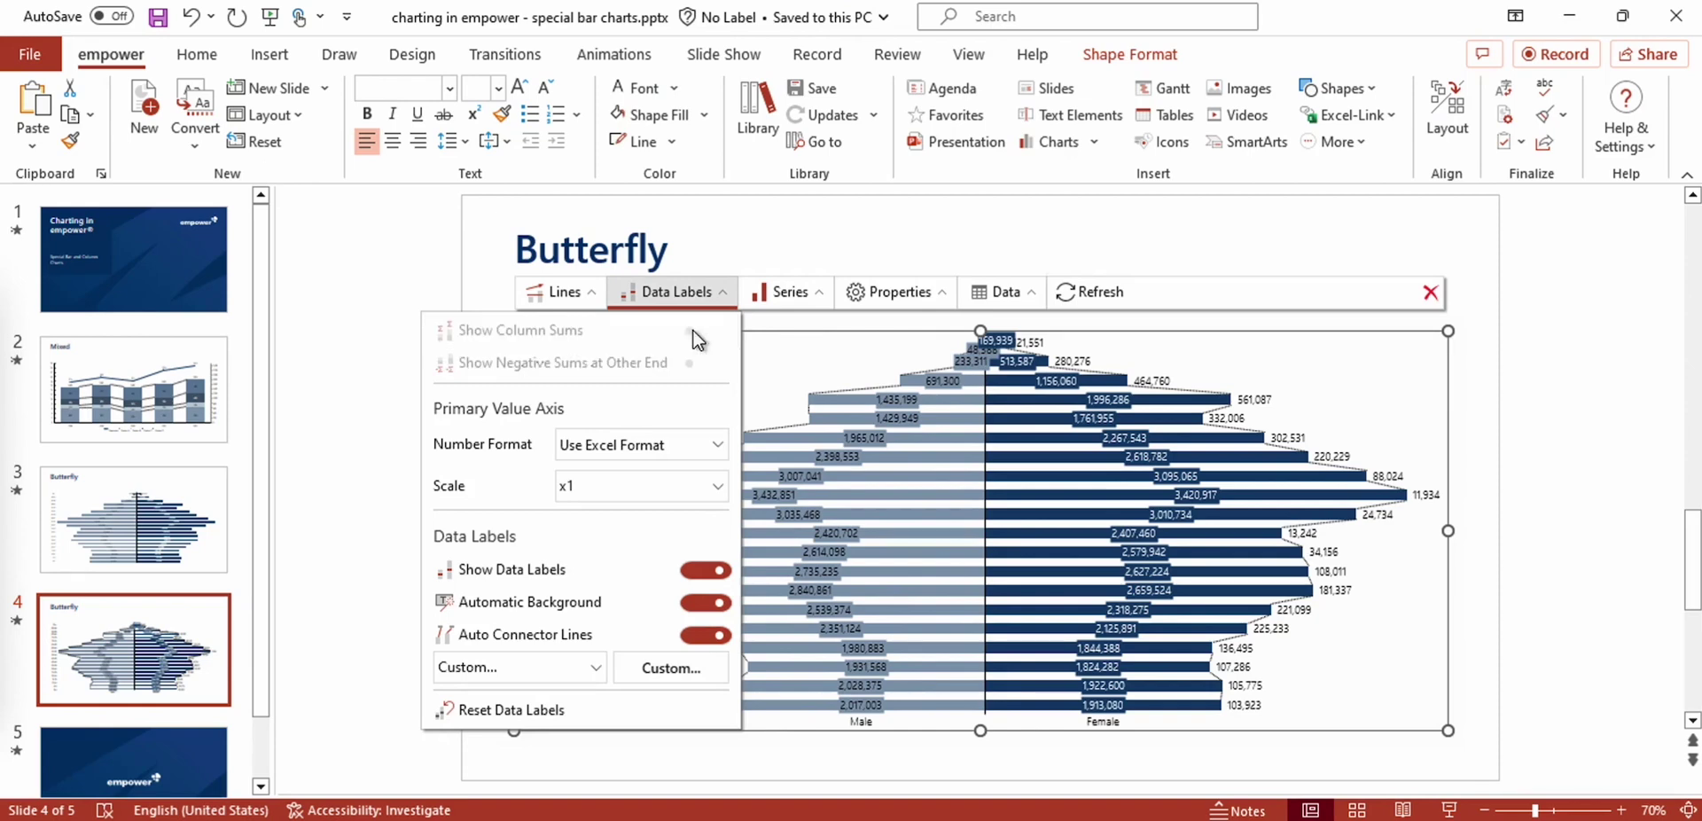
left_click(793, 359)
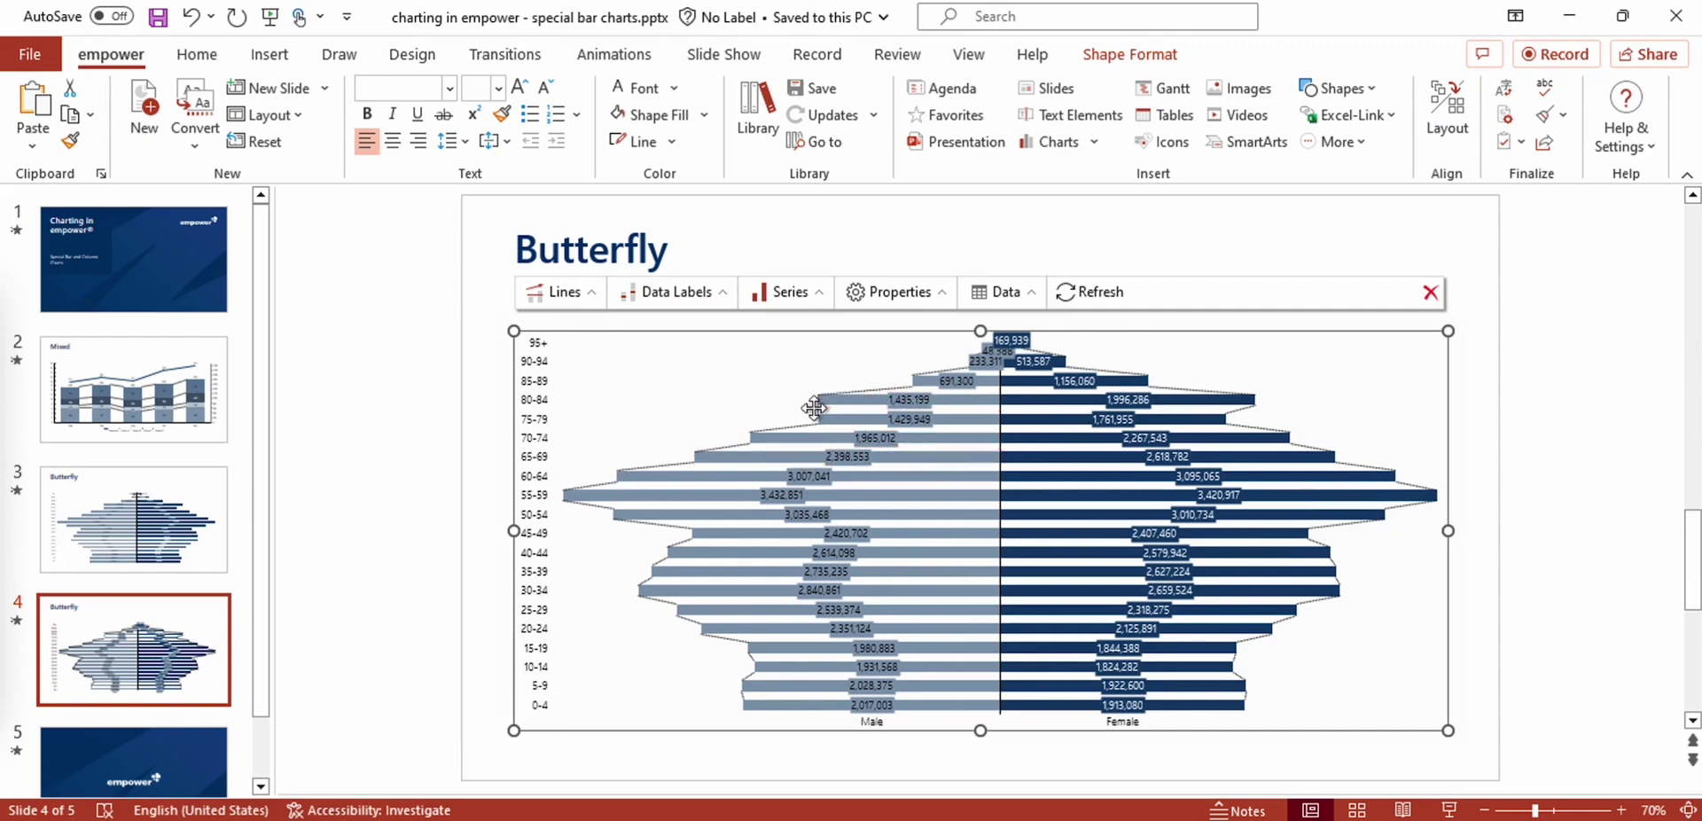
Reduce the chart font size from 10 to 8 and switch off Automatic Background for labels.
left_click(883, 296)
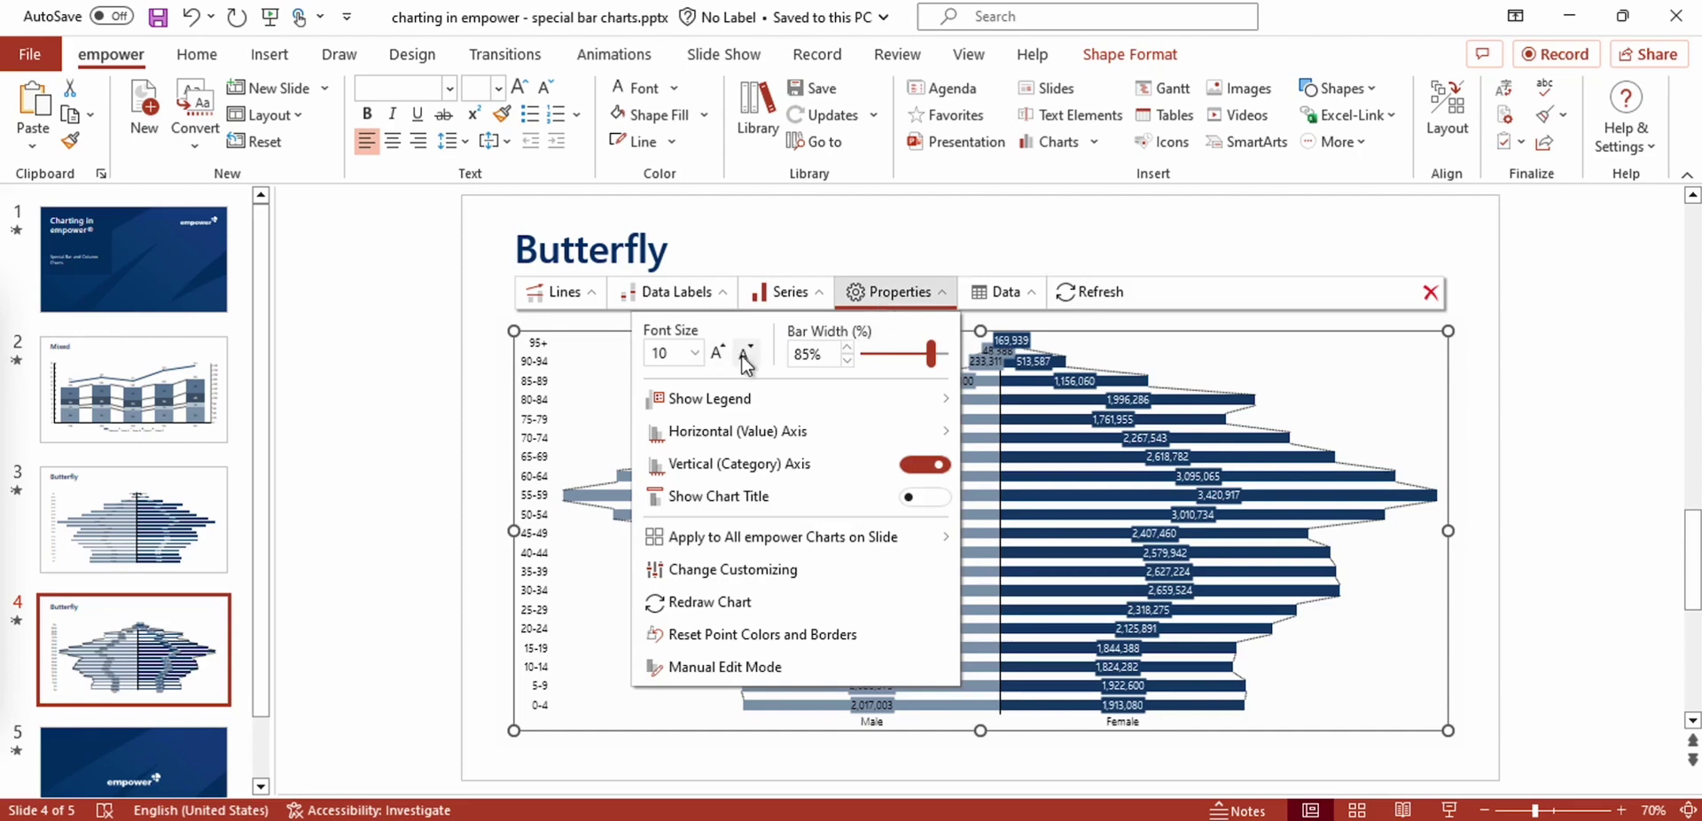
left_click(745, 354)
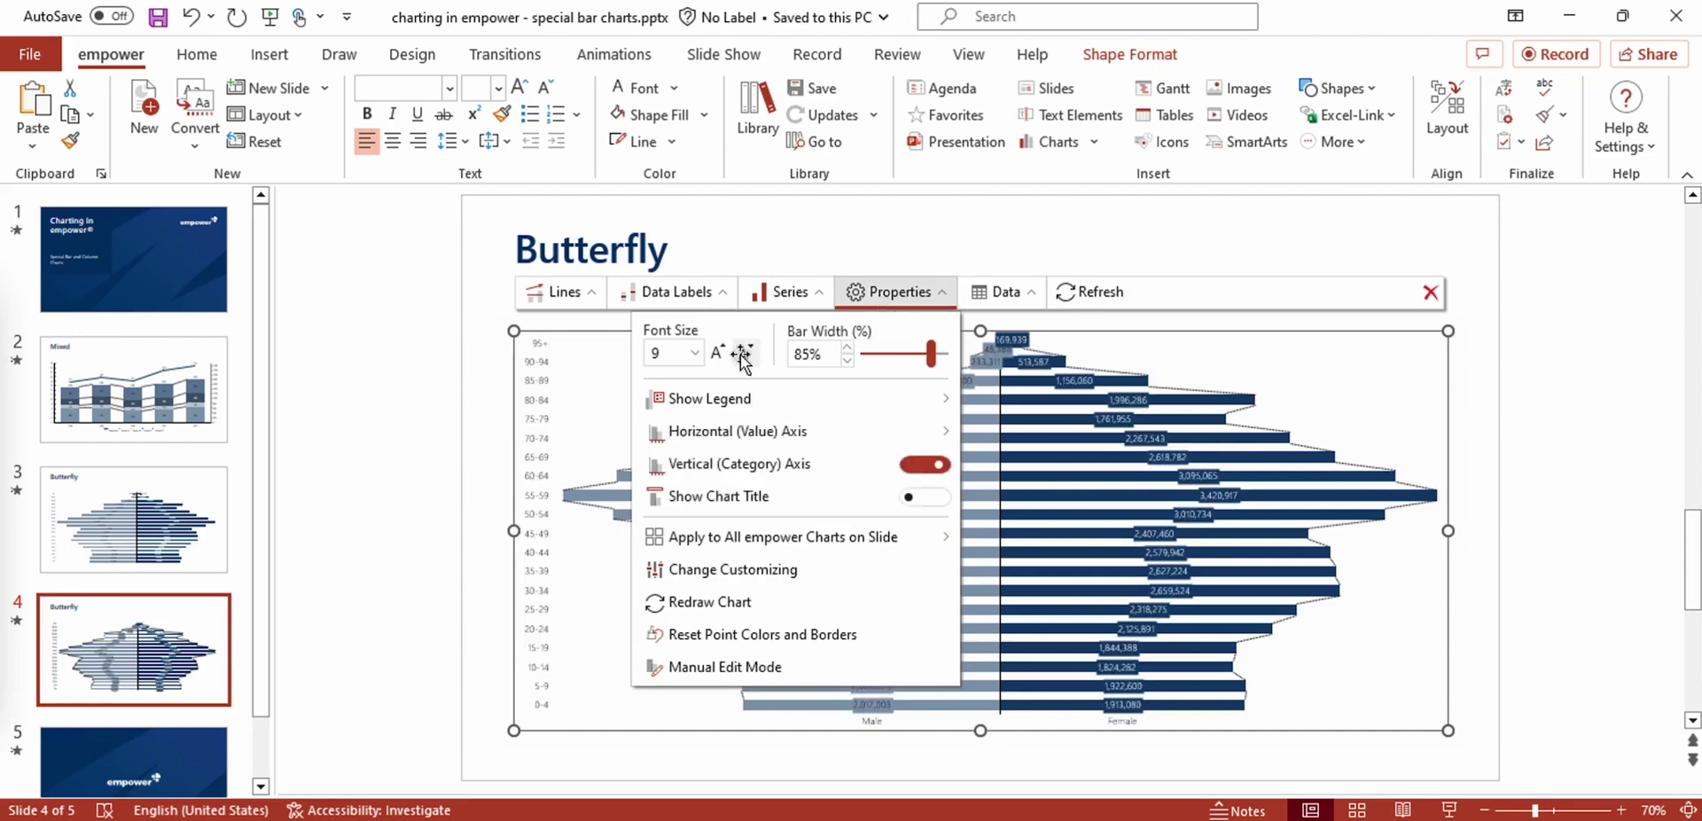
left_click(743, 355)
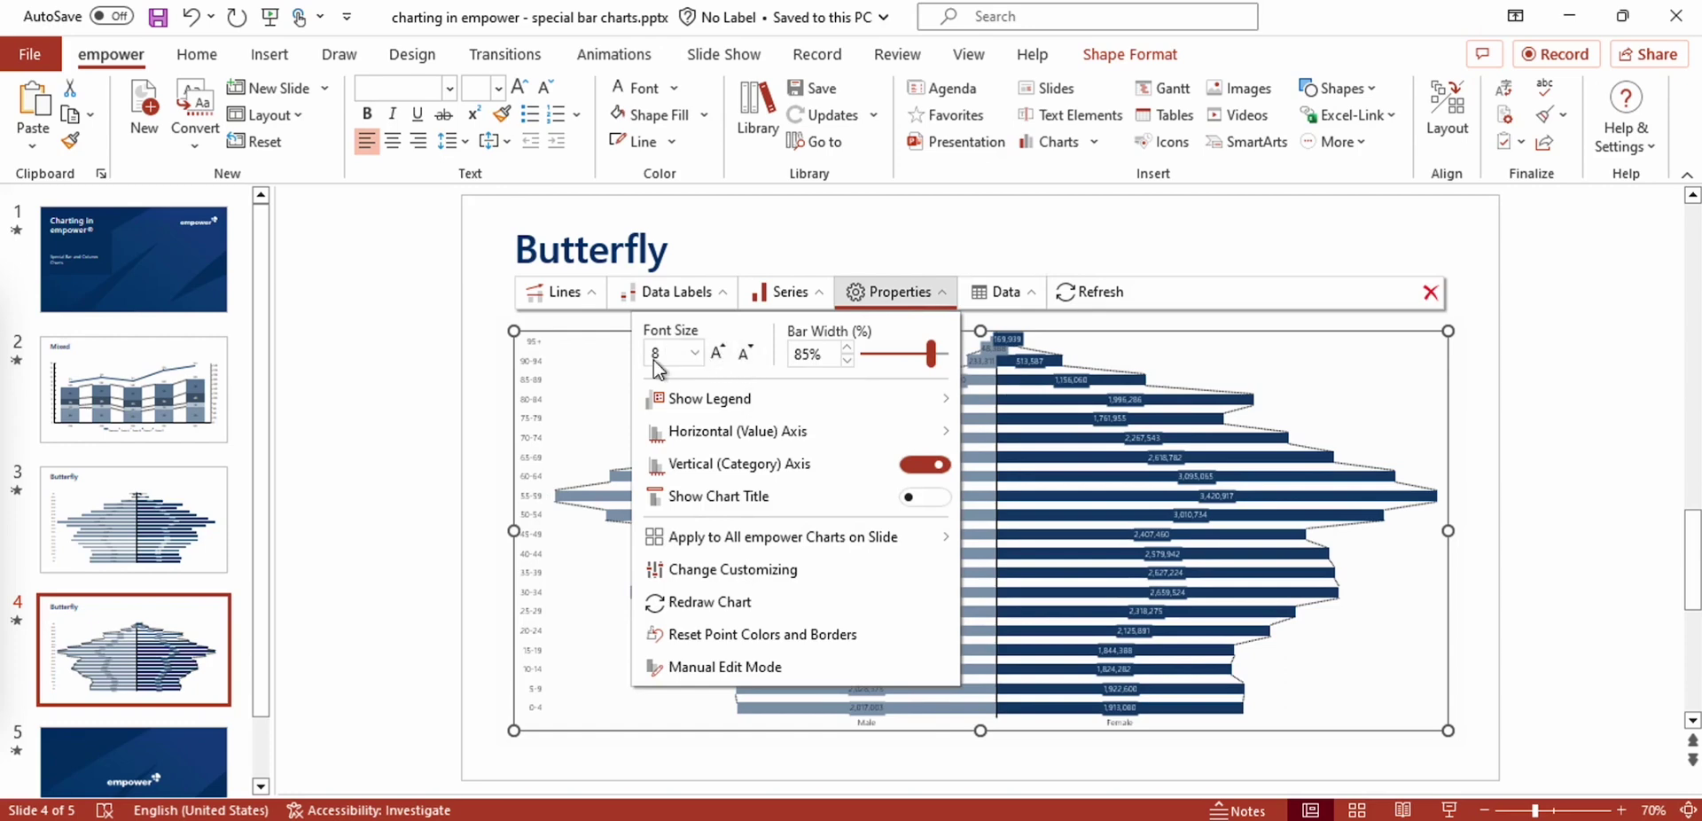
left_click(675, 290)
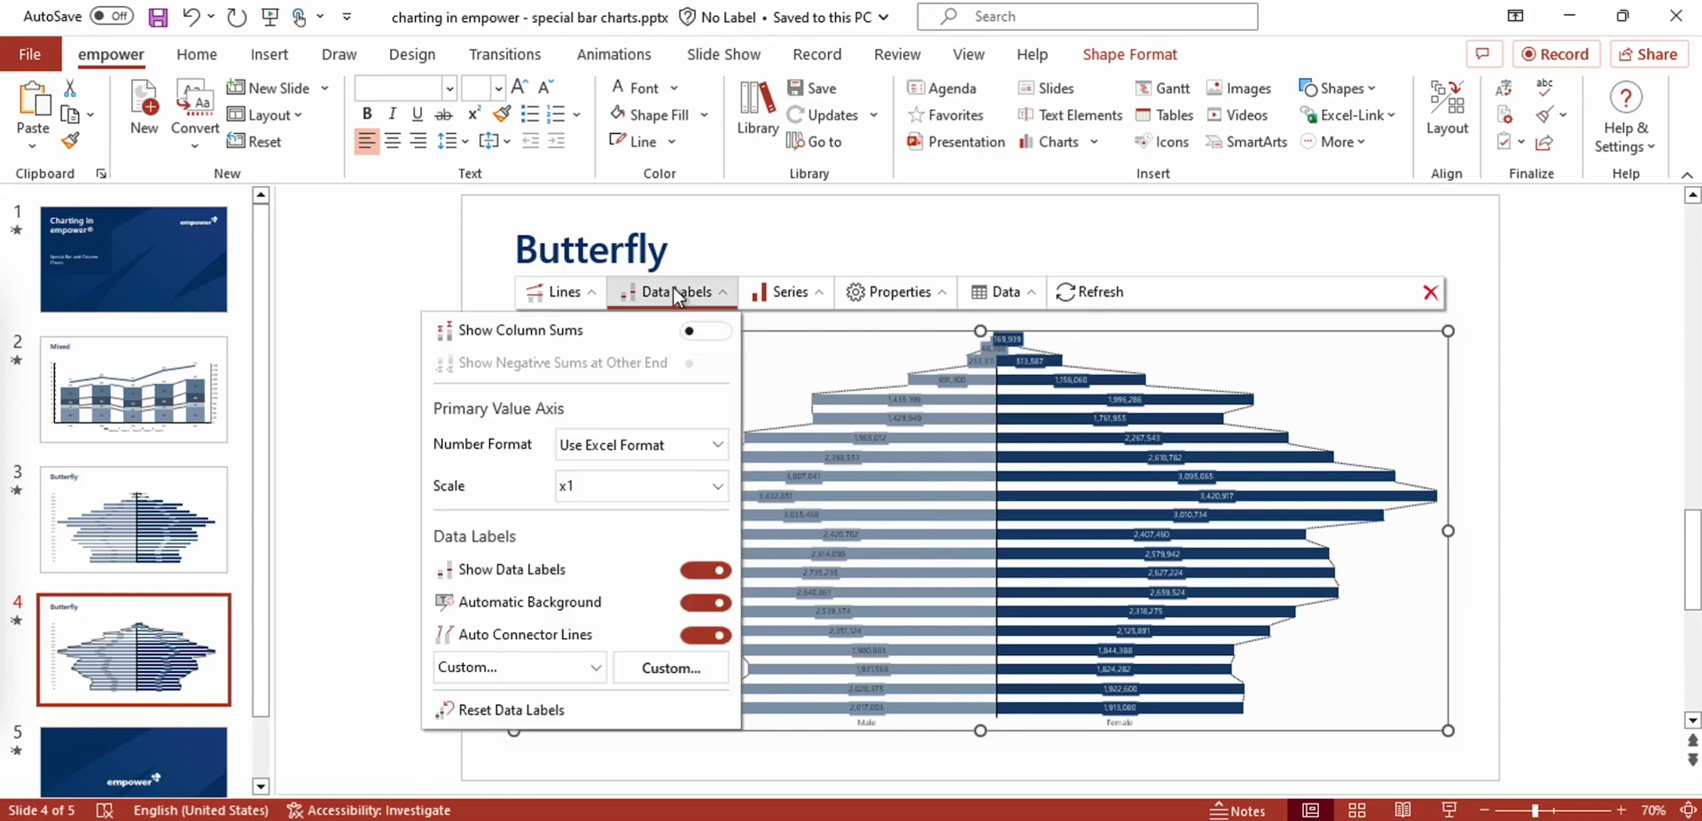
left_click(701, 603)
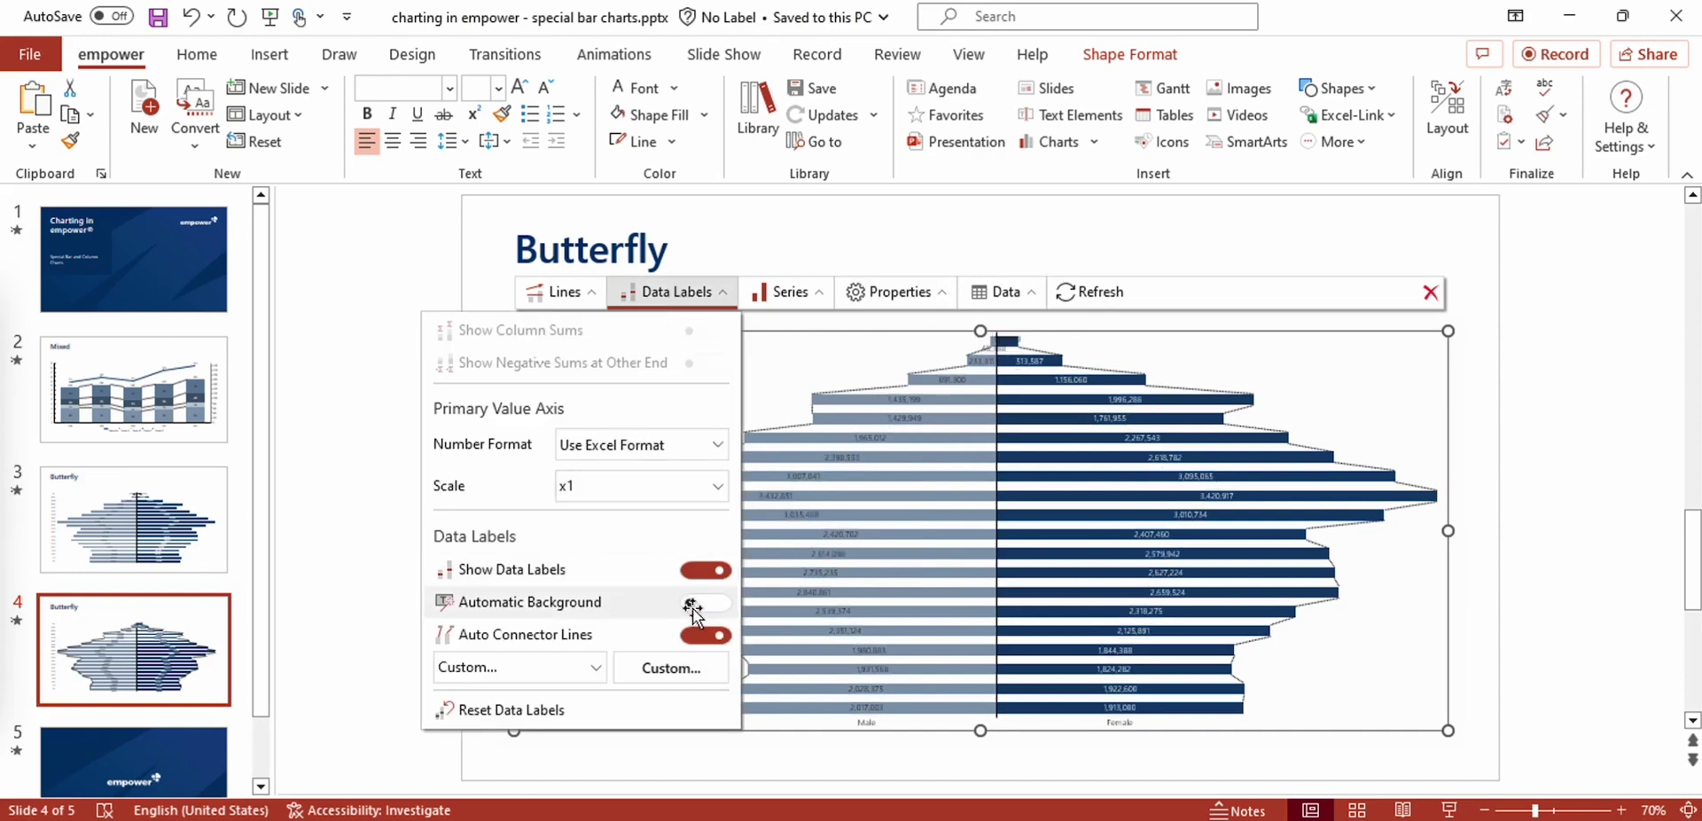
Move the male 95+ label left and the female 95+ label right, outside their short bars.
left_click(1006, 354)
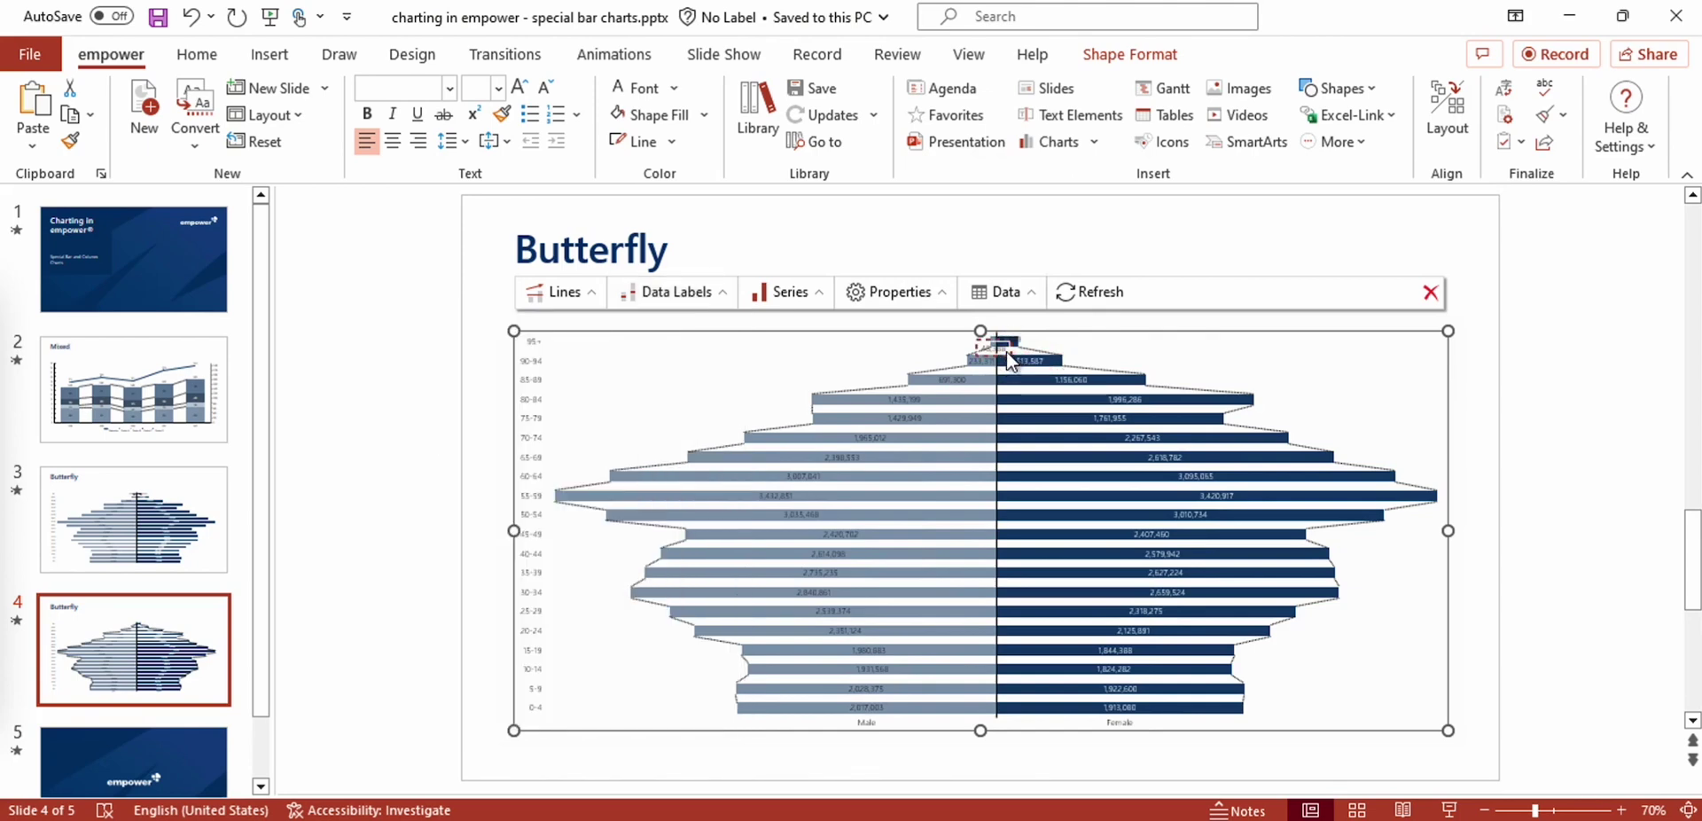
mouse_move(1005, 355)
left_mouse_down()
mouse_move(961, 344)
mouse_move(992, 345)
left_mouse_up()
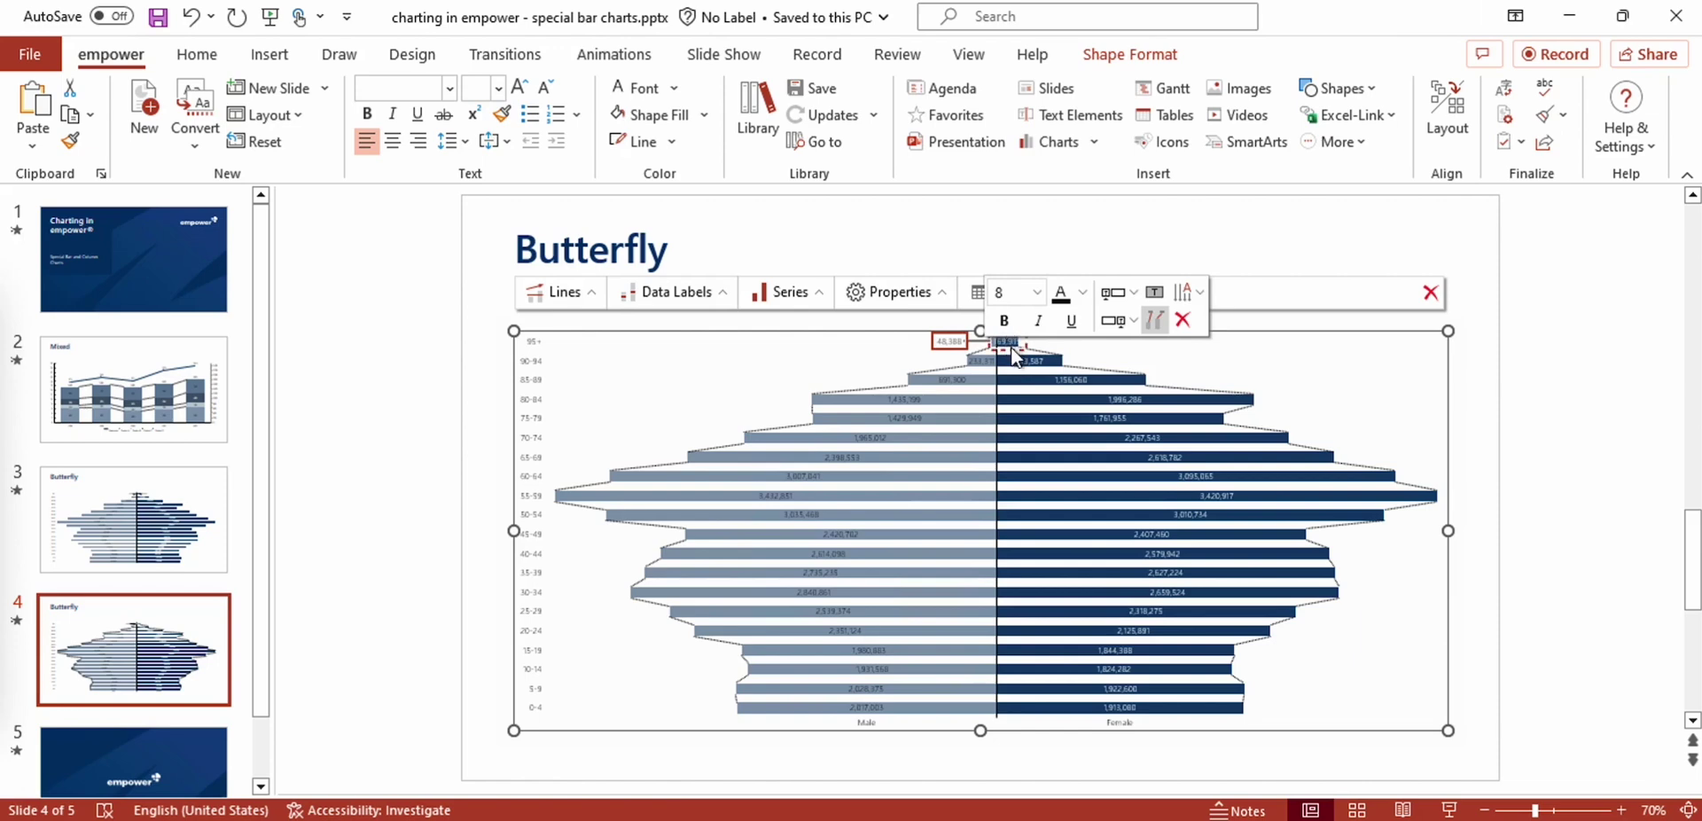
left_click_drag(1013, 355, 1053, 347)
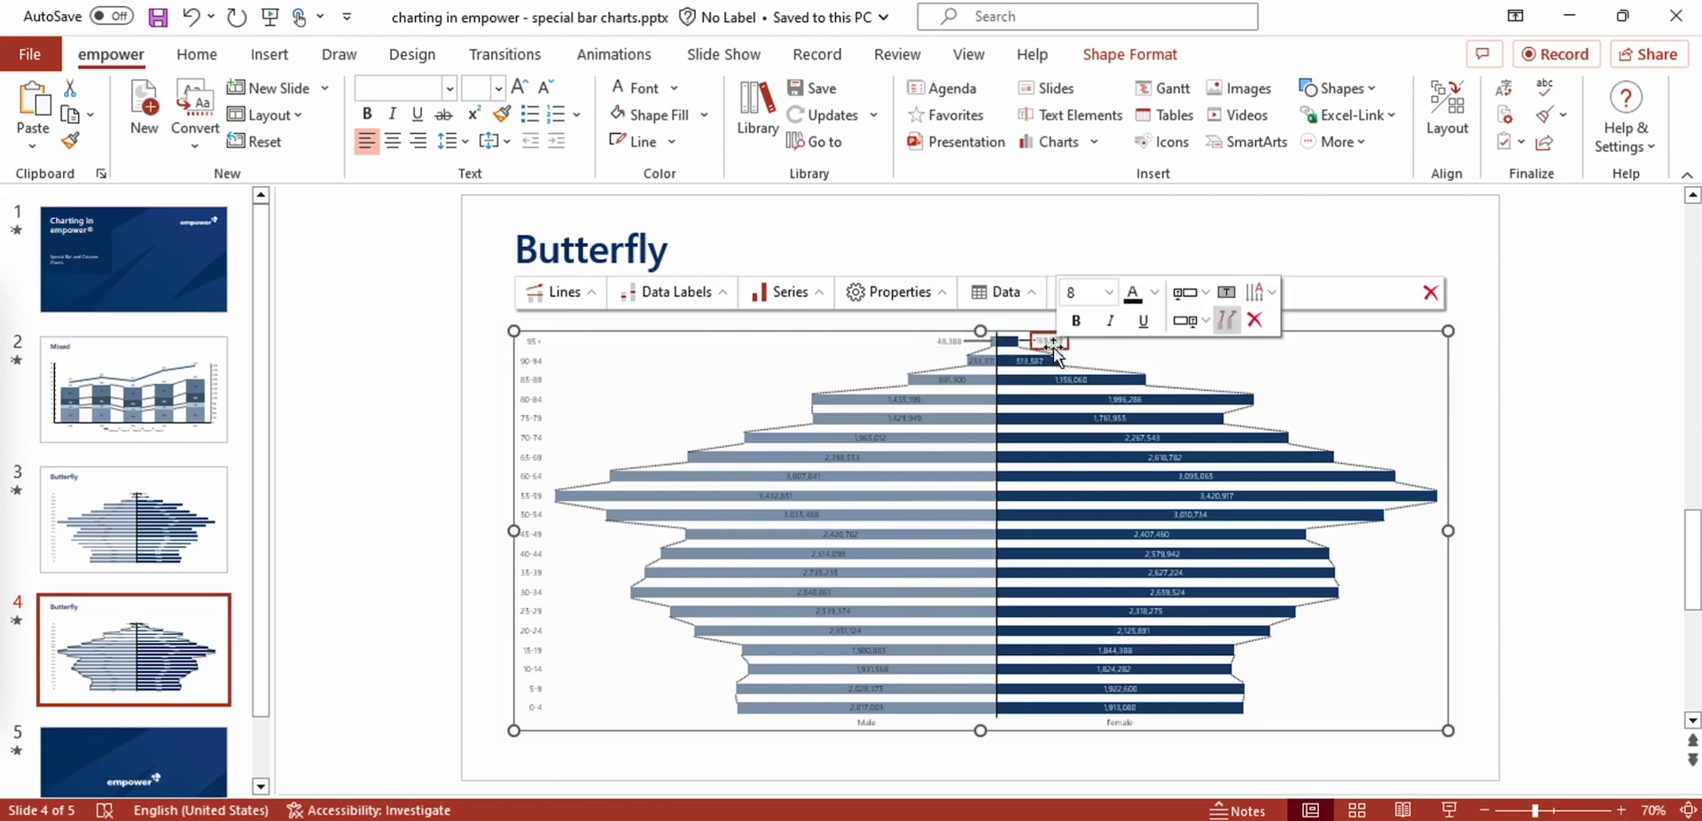
Turn off Show Connectors so no lines join the butterfly chart's bars.
left_click(581, 295)
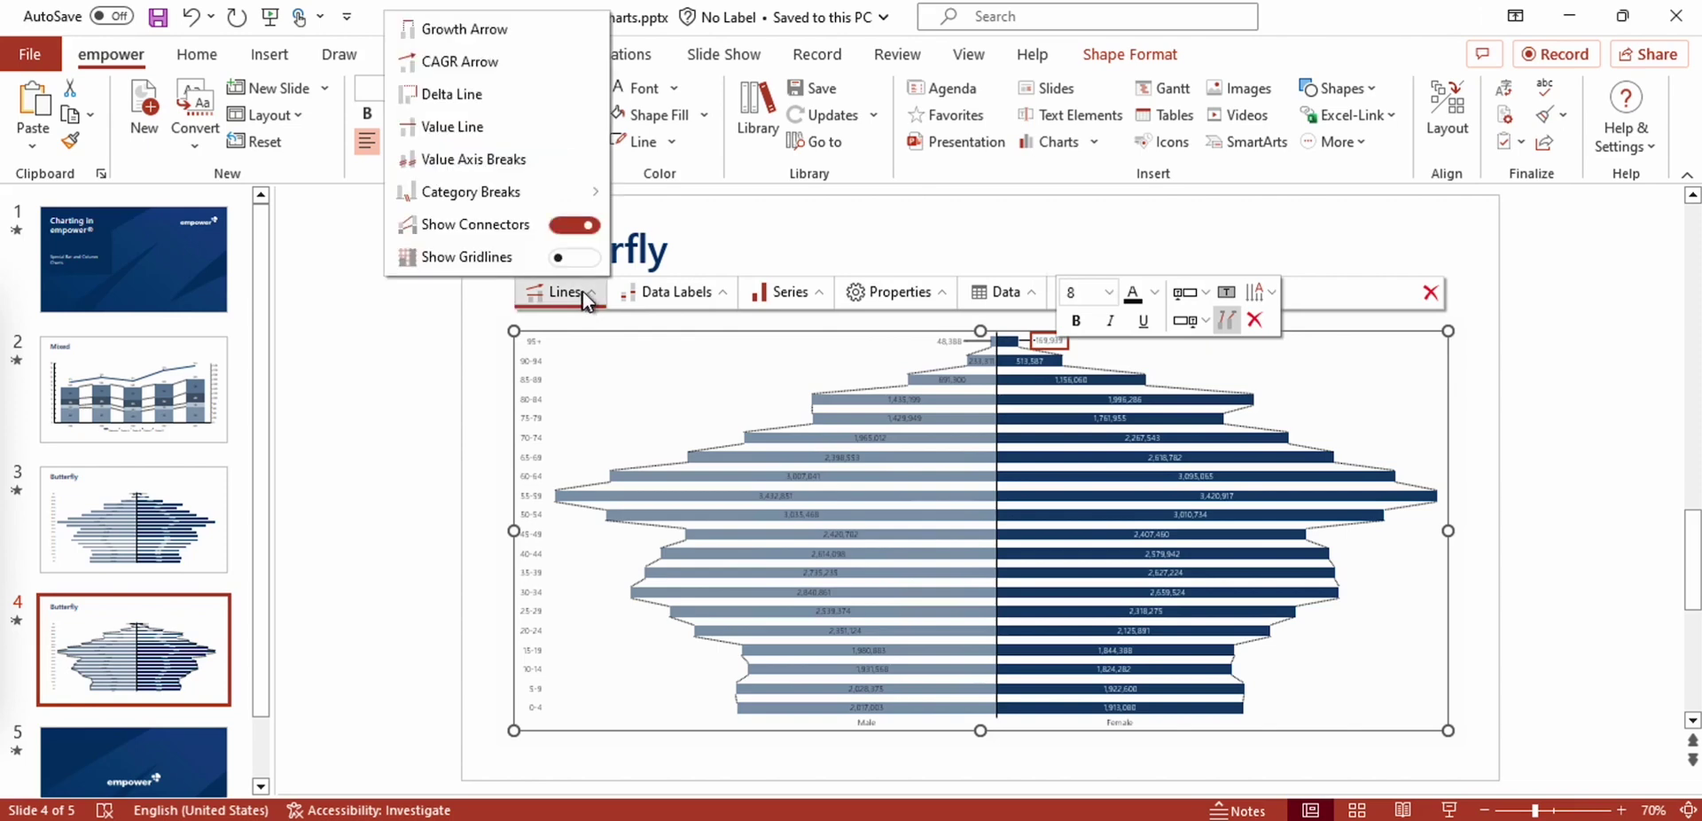
left_click(553, 230)
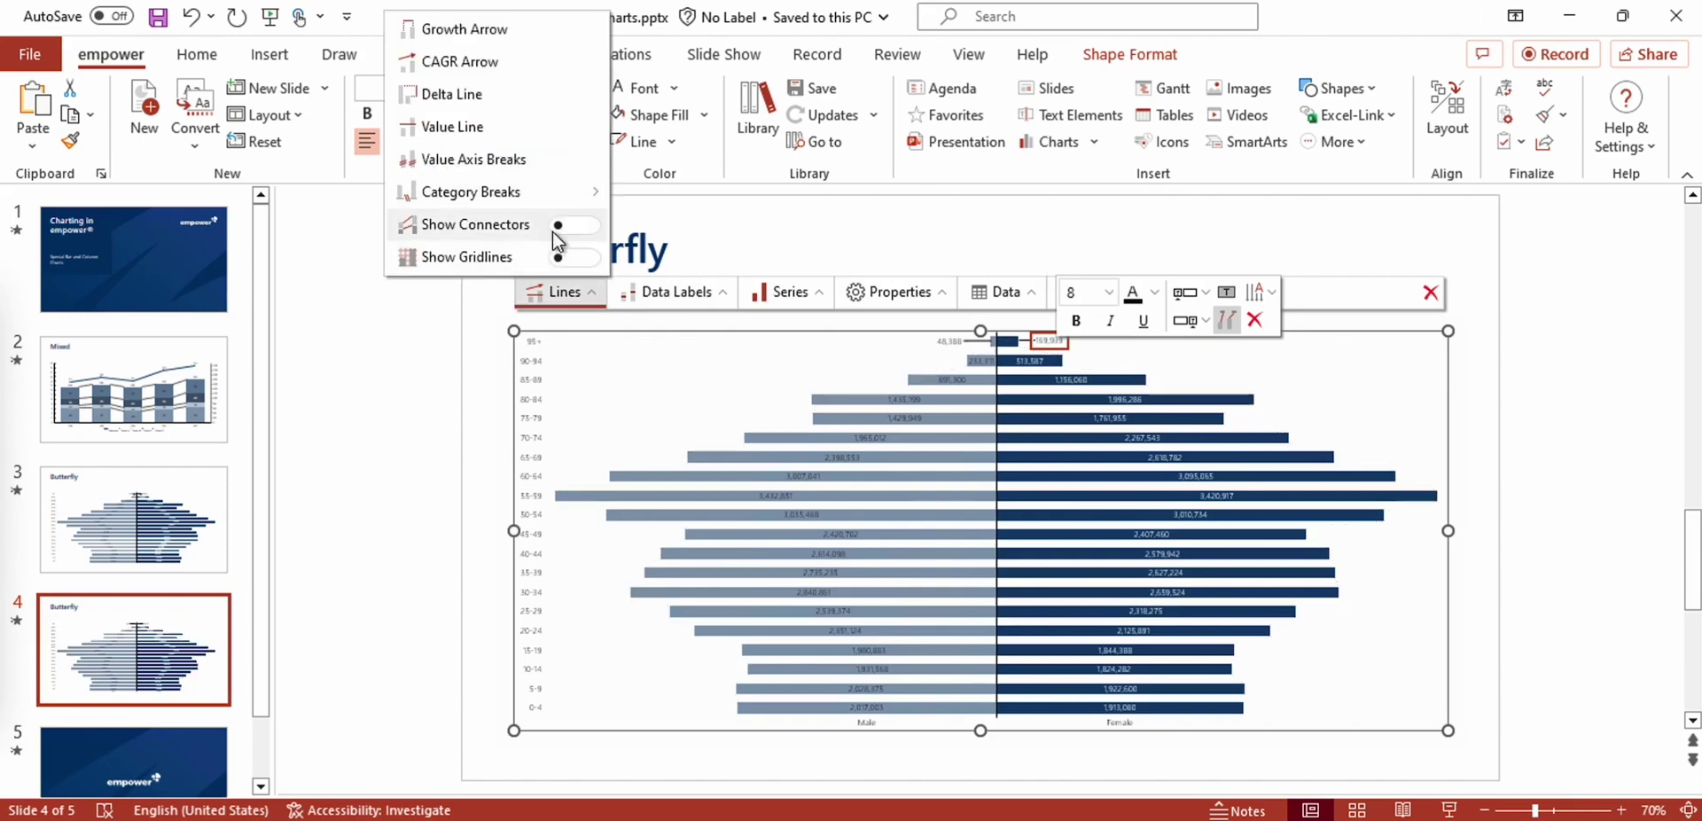
left_click(722, 354)
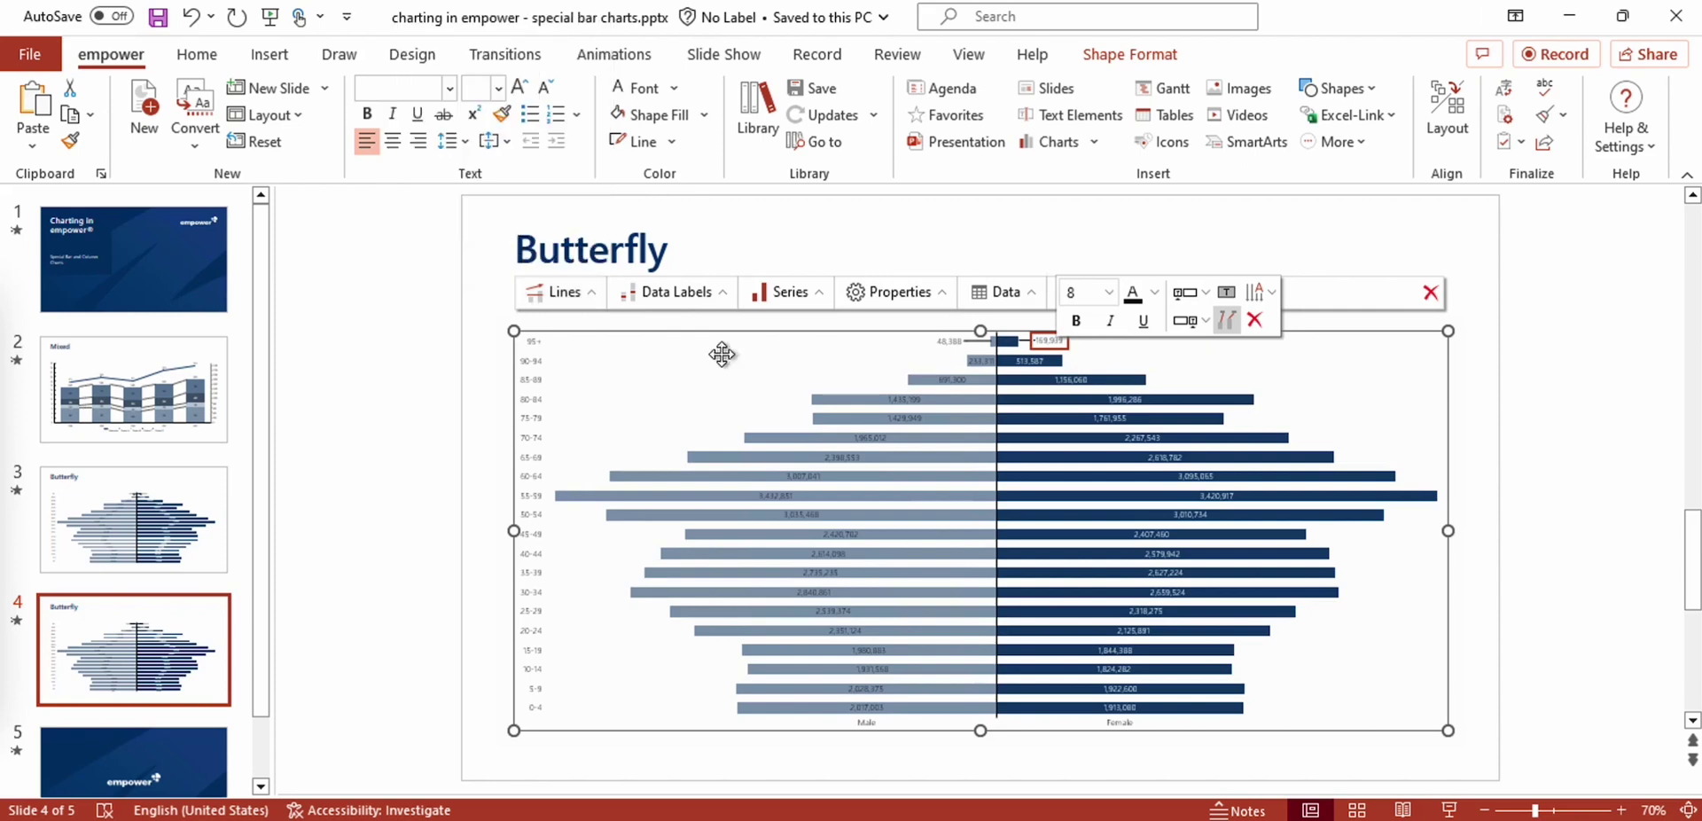
left_click(459, 419)
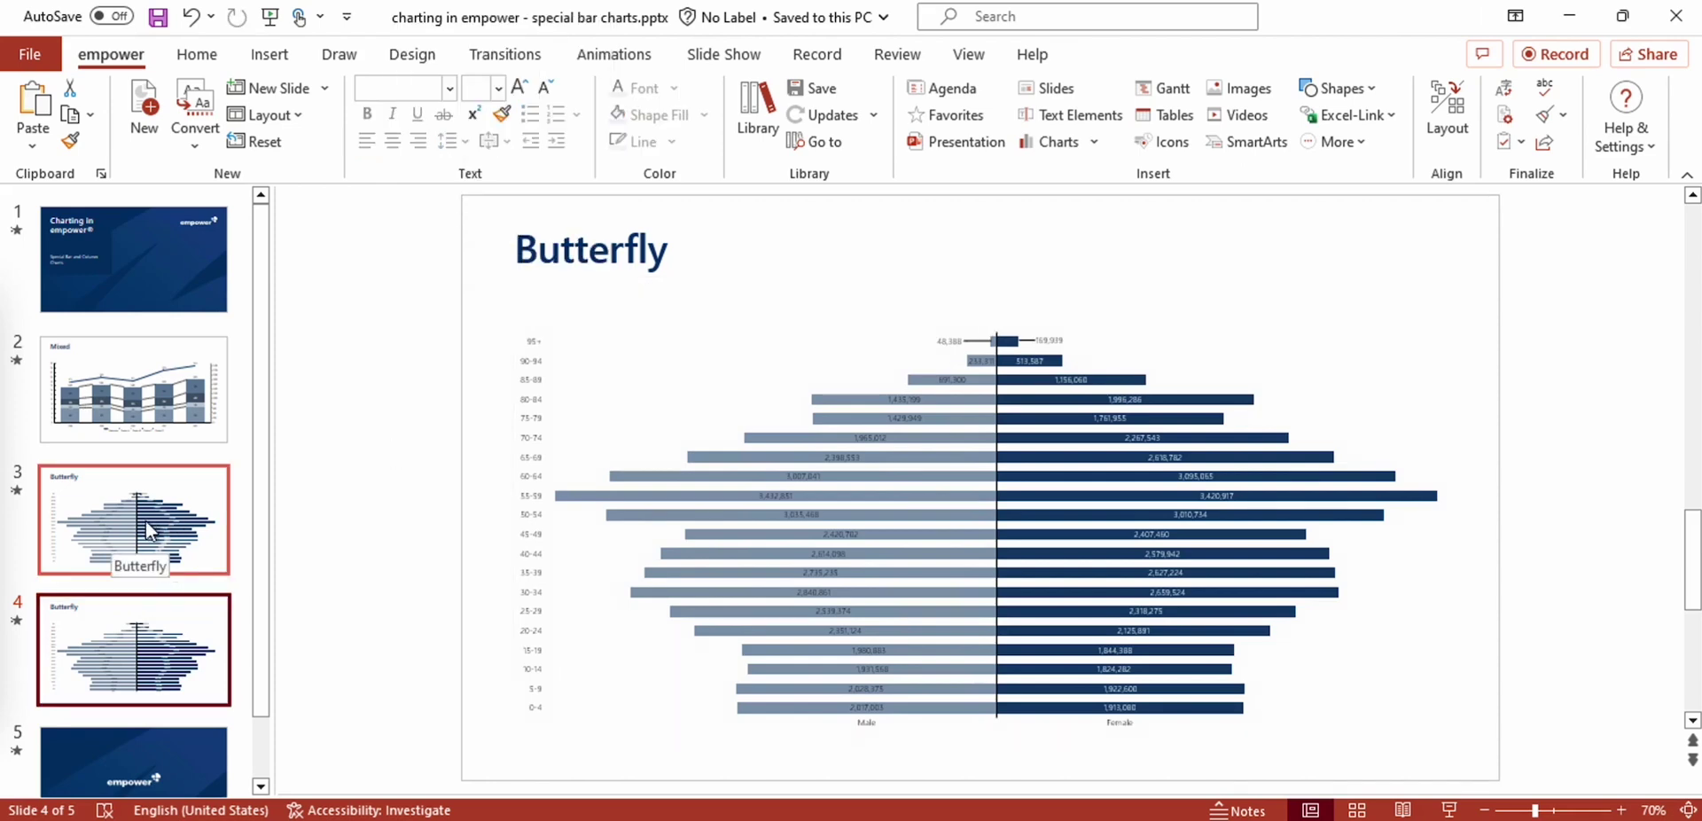
Glance at slide 3's butterfly chart, then go back to title slide 1.
left_click(146, 520)
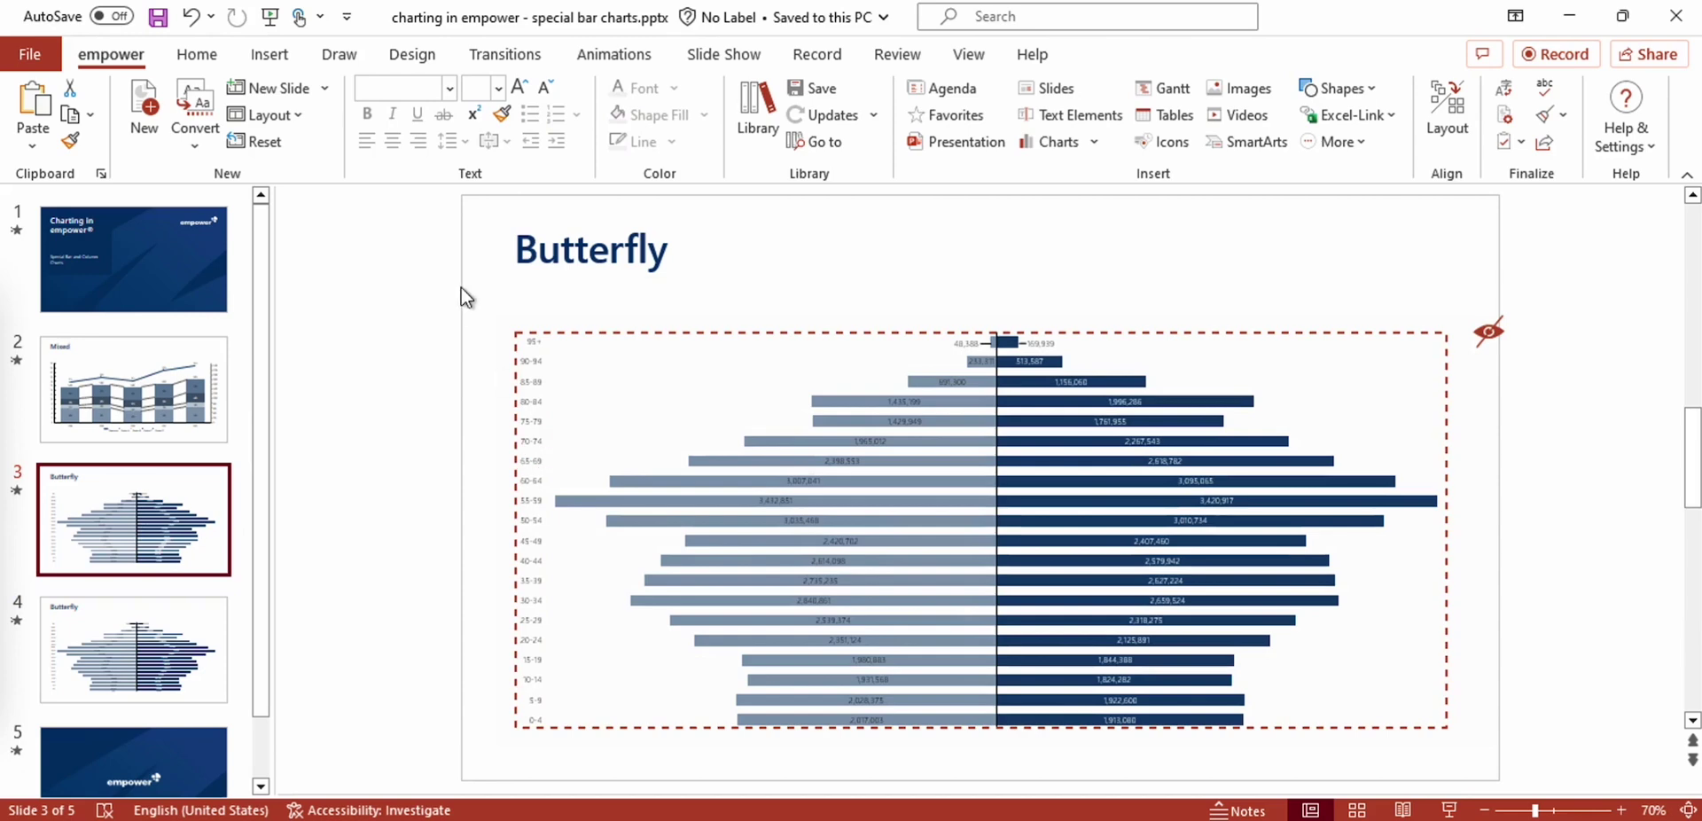
left_click(177, 276)
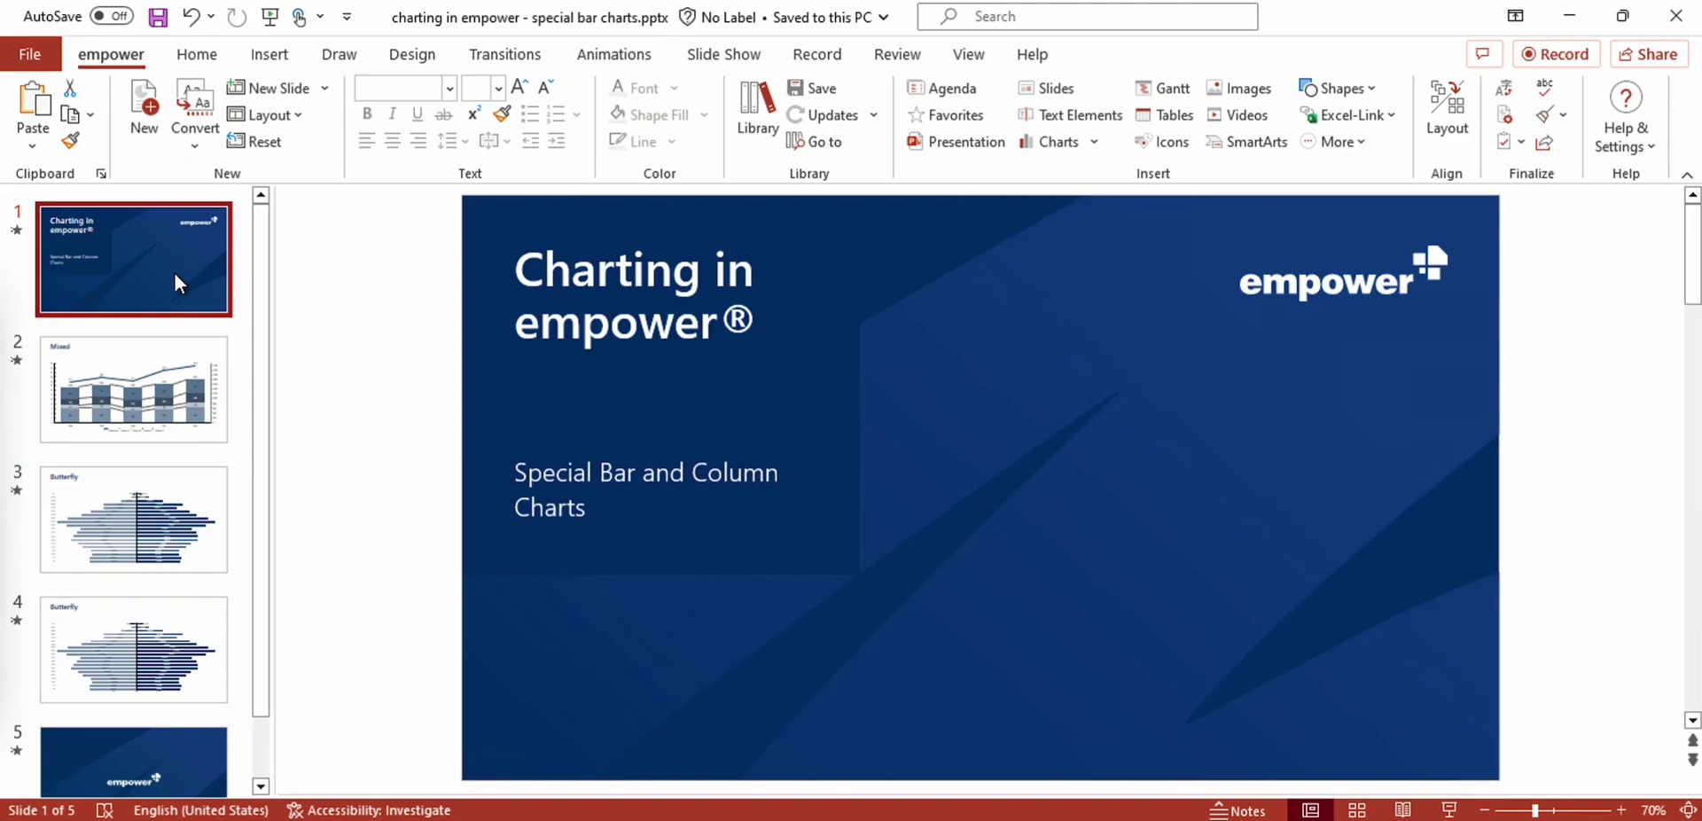